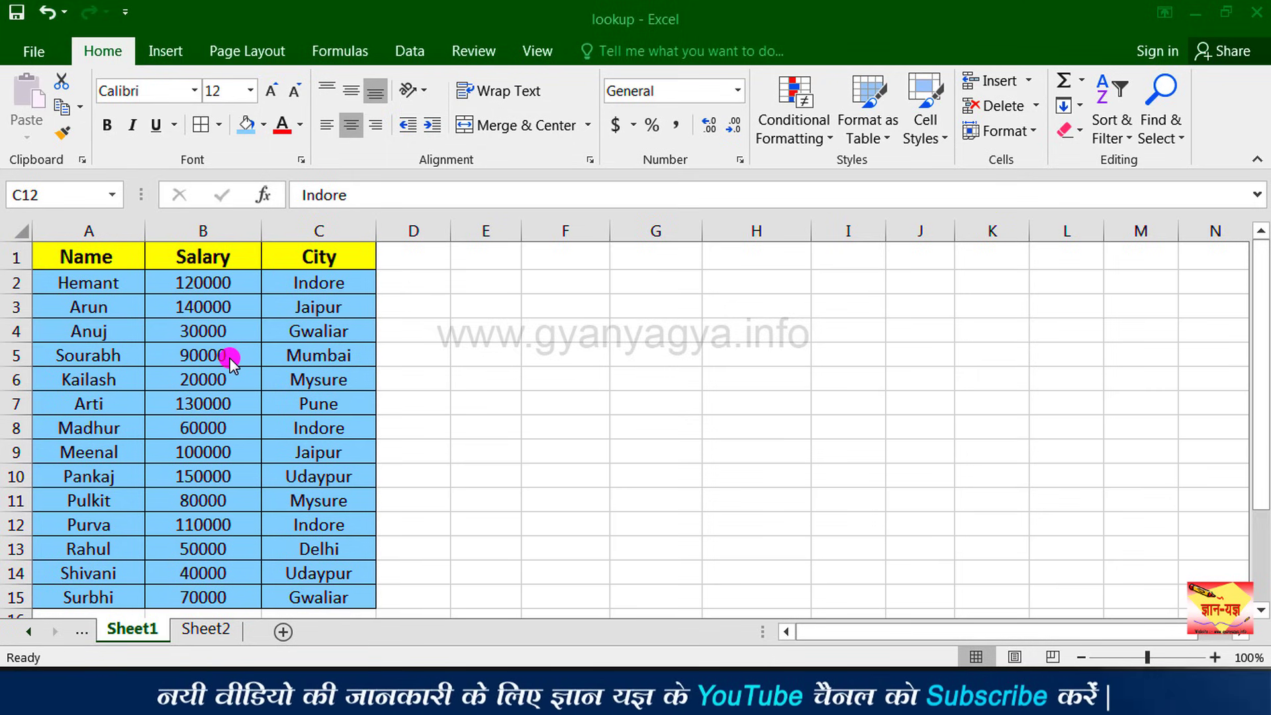
Sort the data range A2:C15 by name in ascending order, A to Z.
click(121, 258)
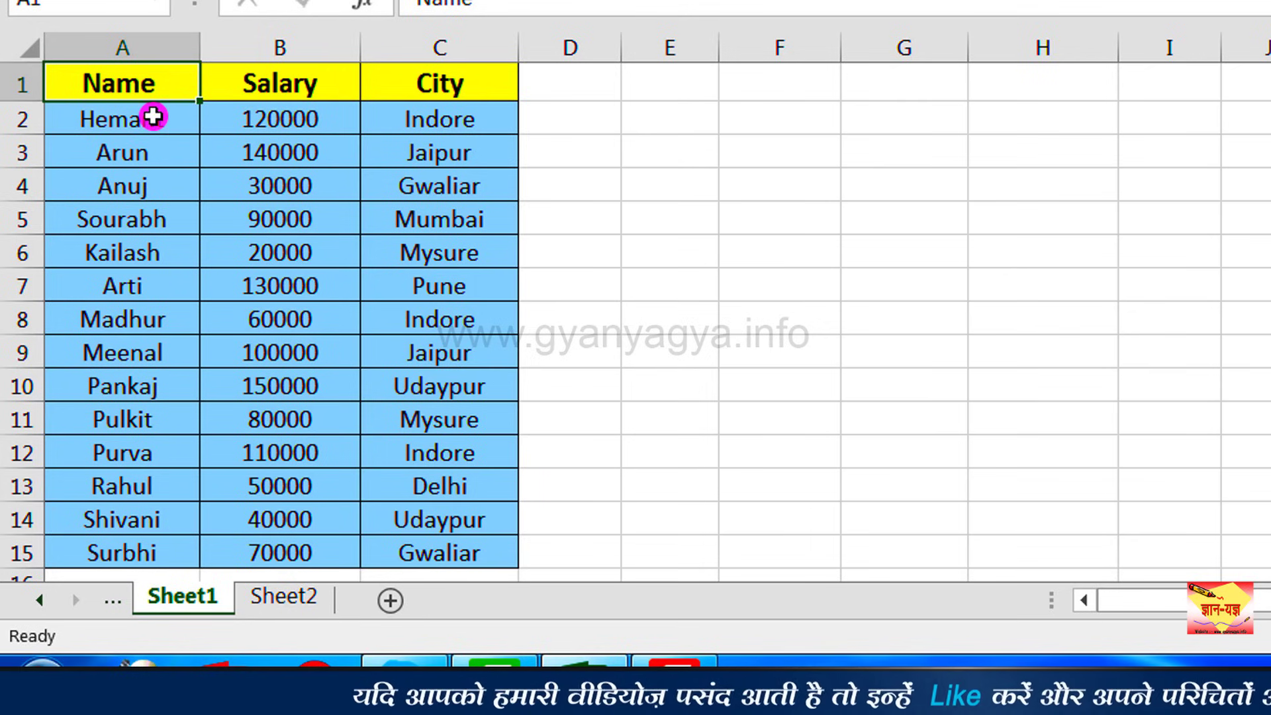
click(153, 116)
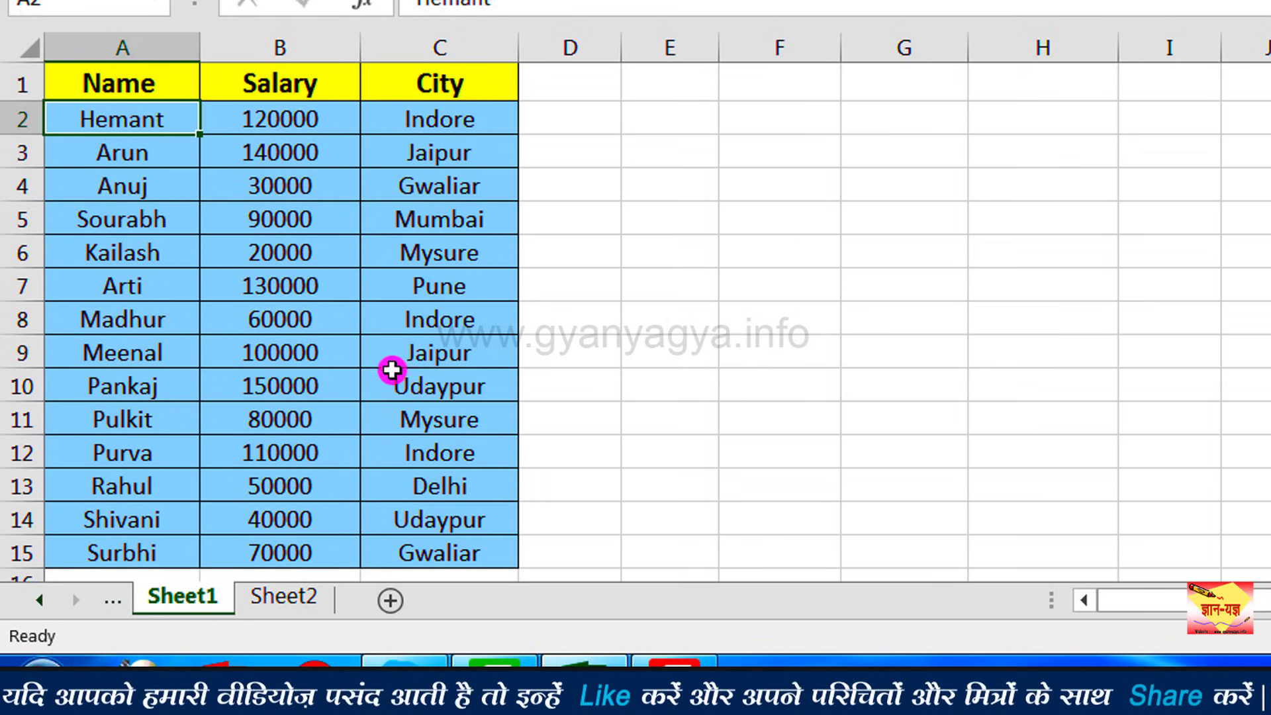
shift+click(484, 556)
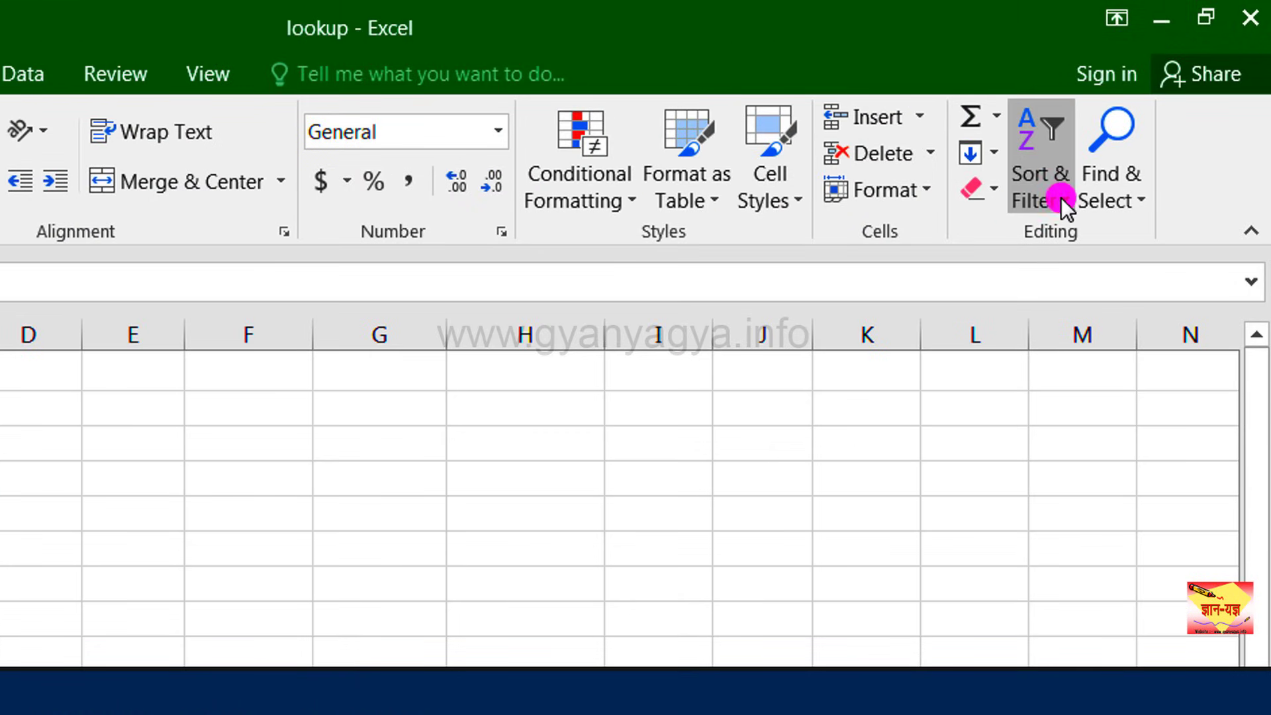
click(1066, 199)
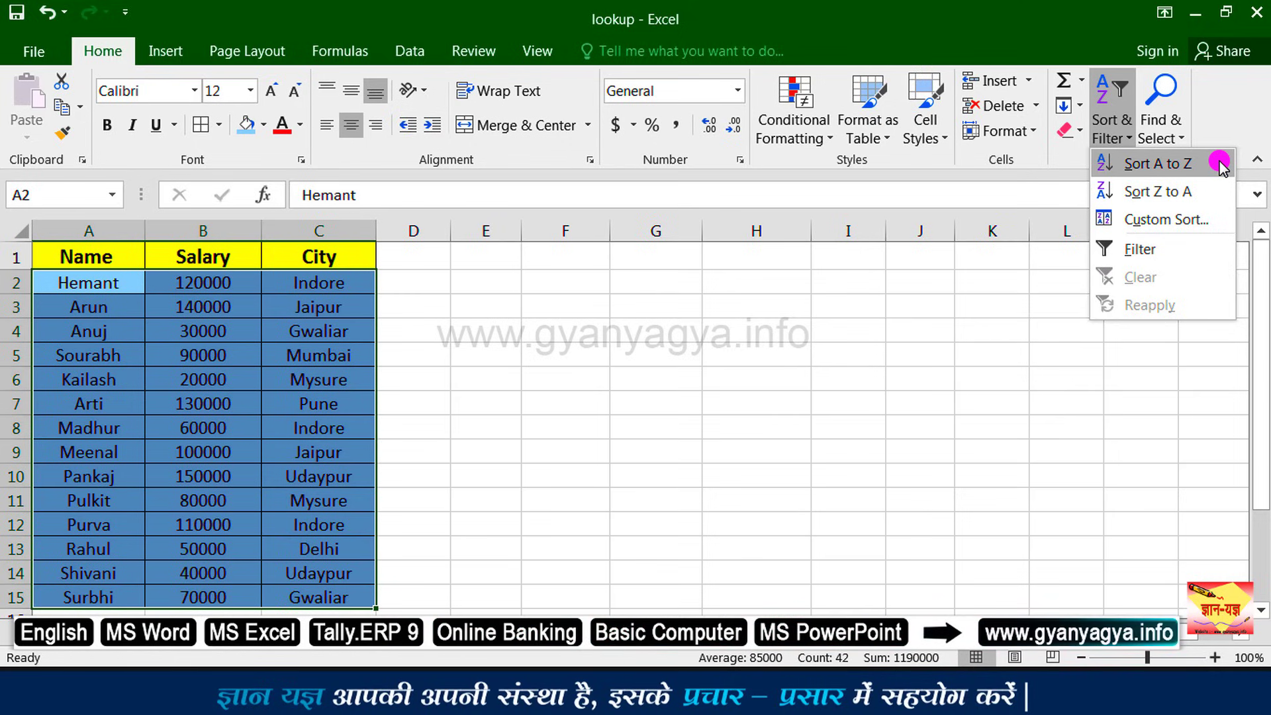
click(1220, 165)
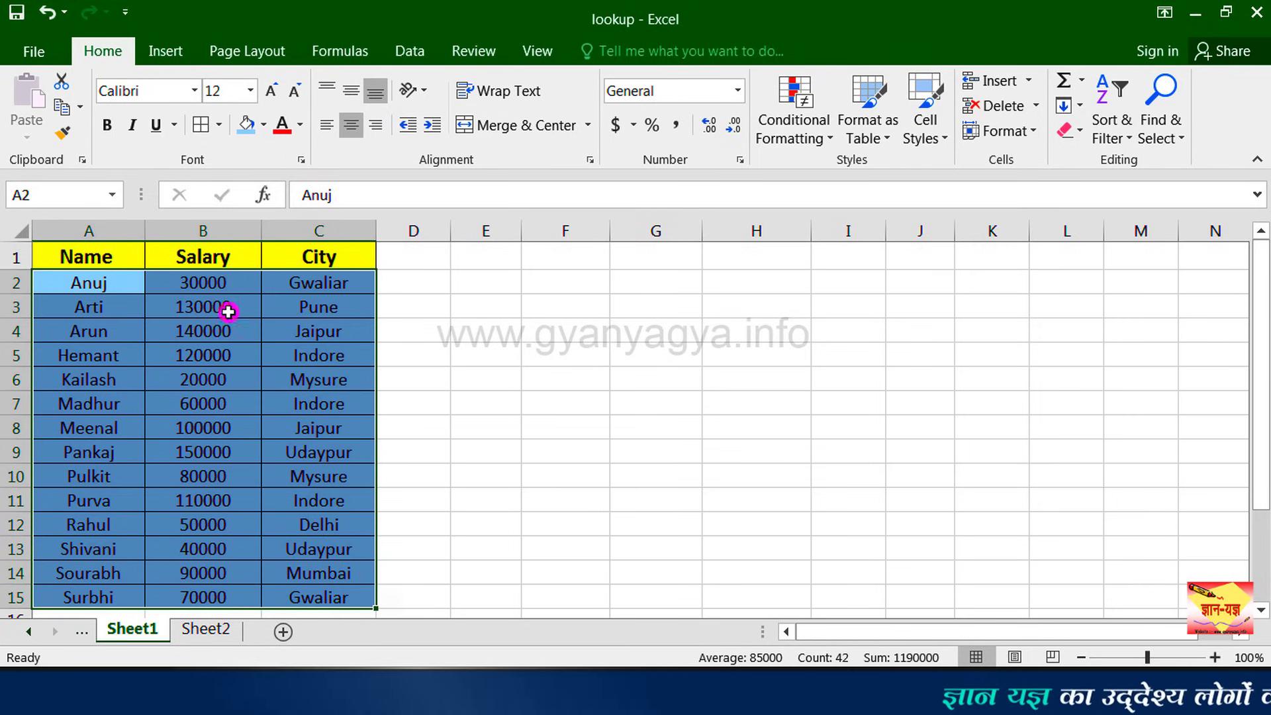
Copy the Name, Salary and City headers to G1:I1 and enter the name from A8 in G2 as the lookup name.
click(119, 253)
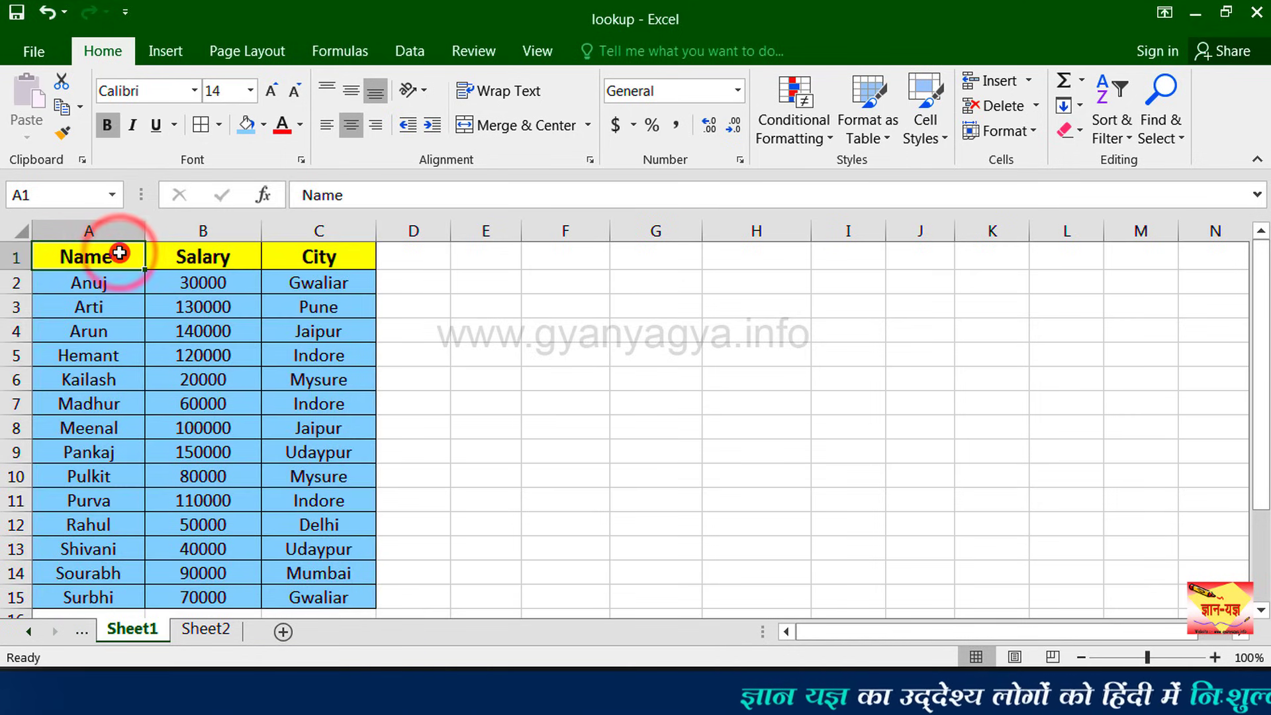
drag(119, 253, 284, 263)
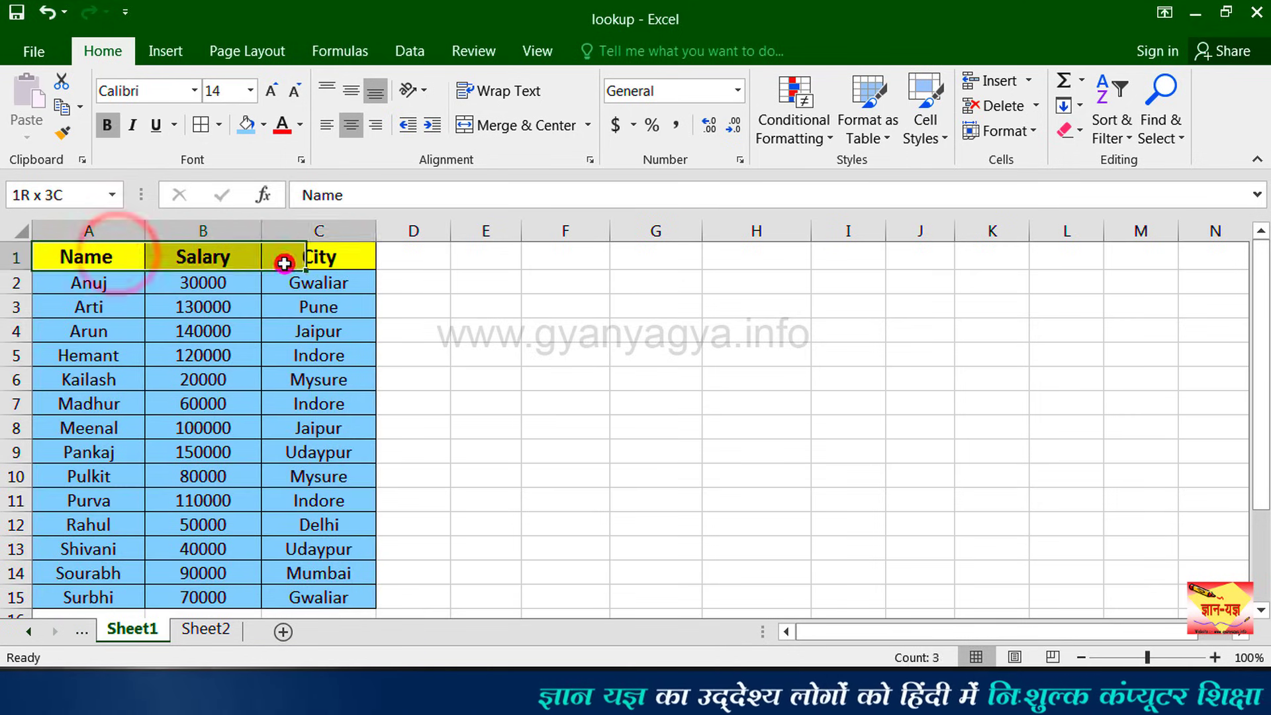
key(ctrl+q)
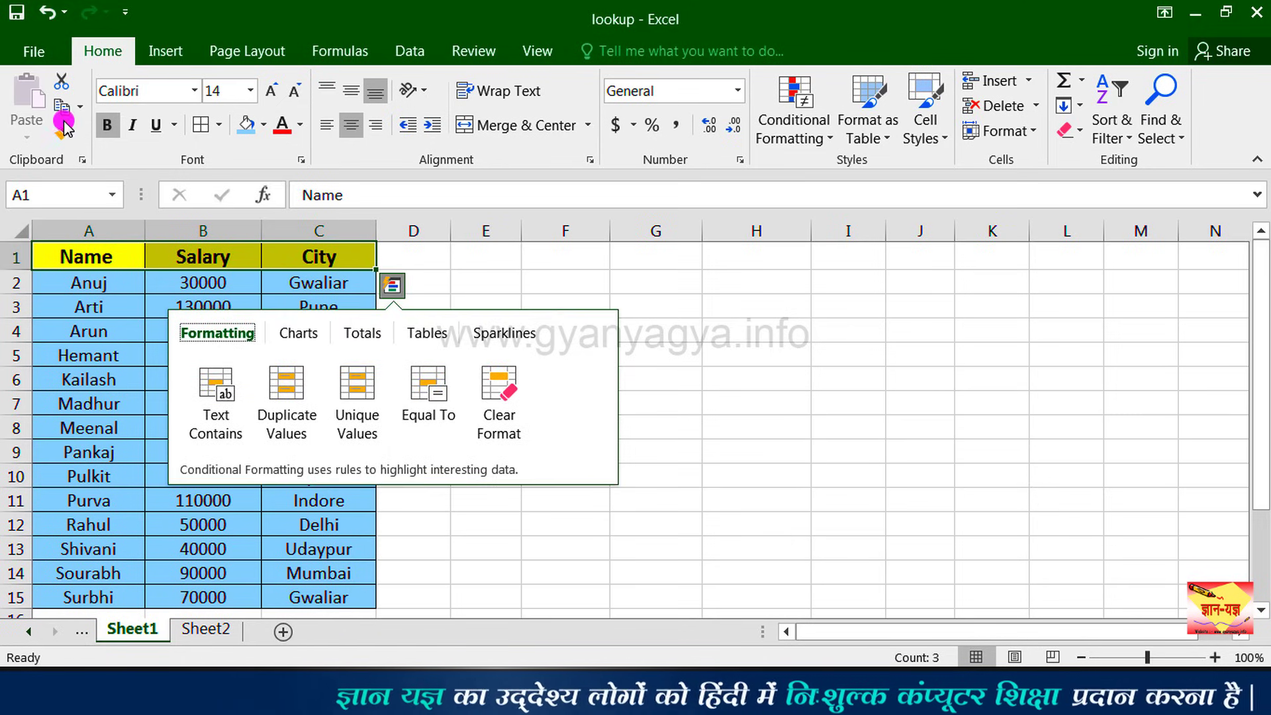
key(ctrl+c)
click(625, 259)
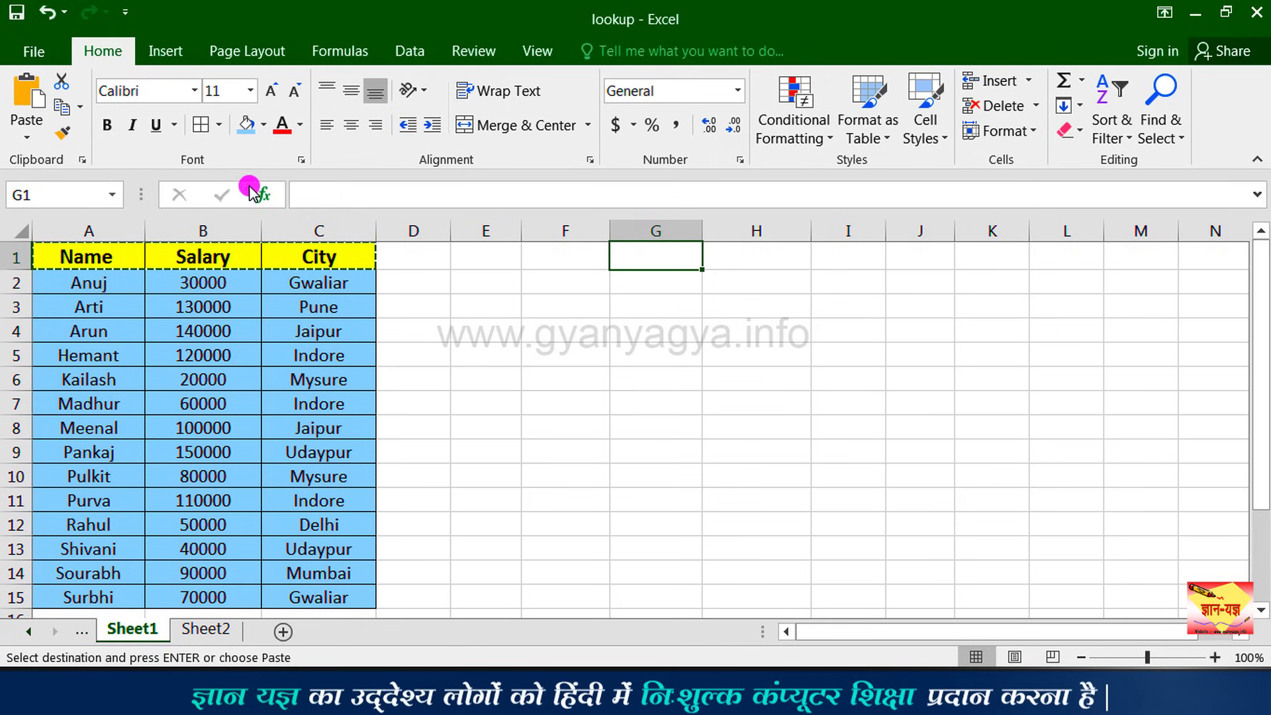
key(Return)
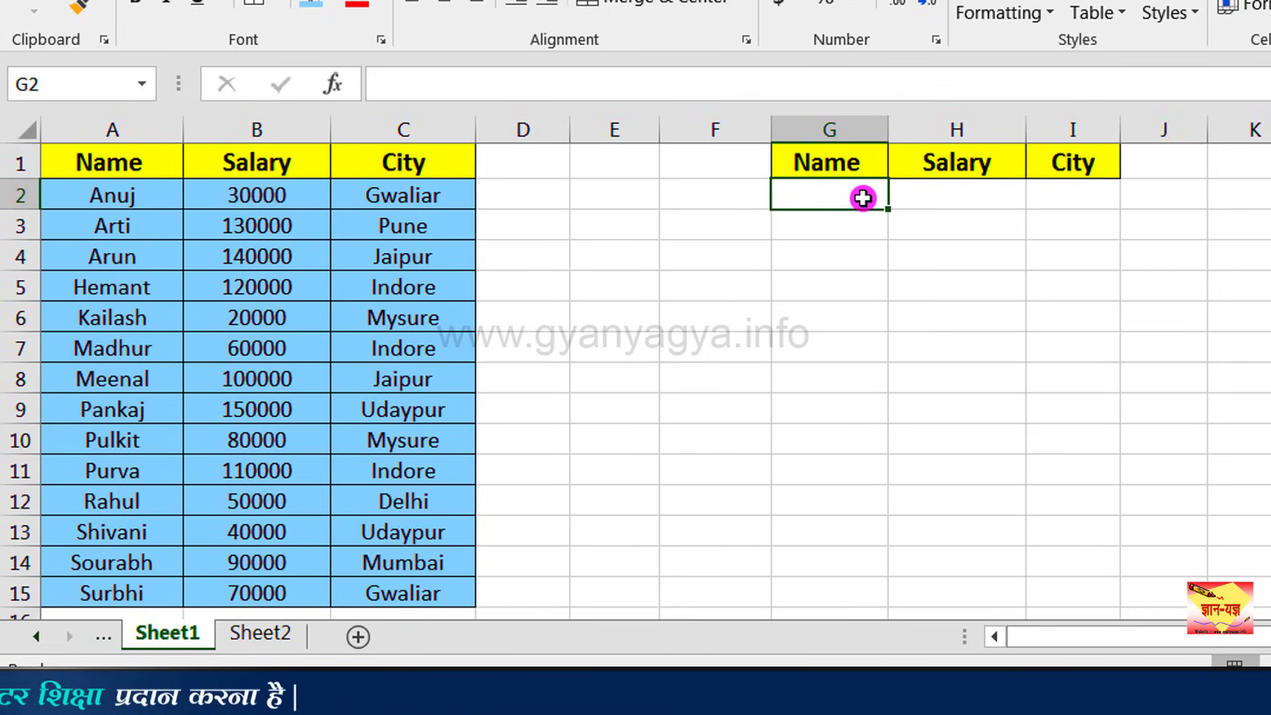
text(Meenal)
key(Tab)
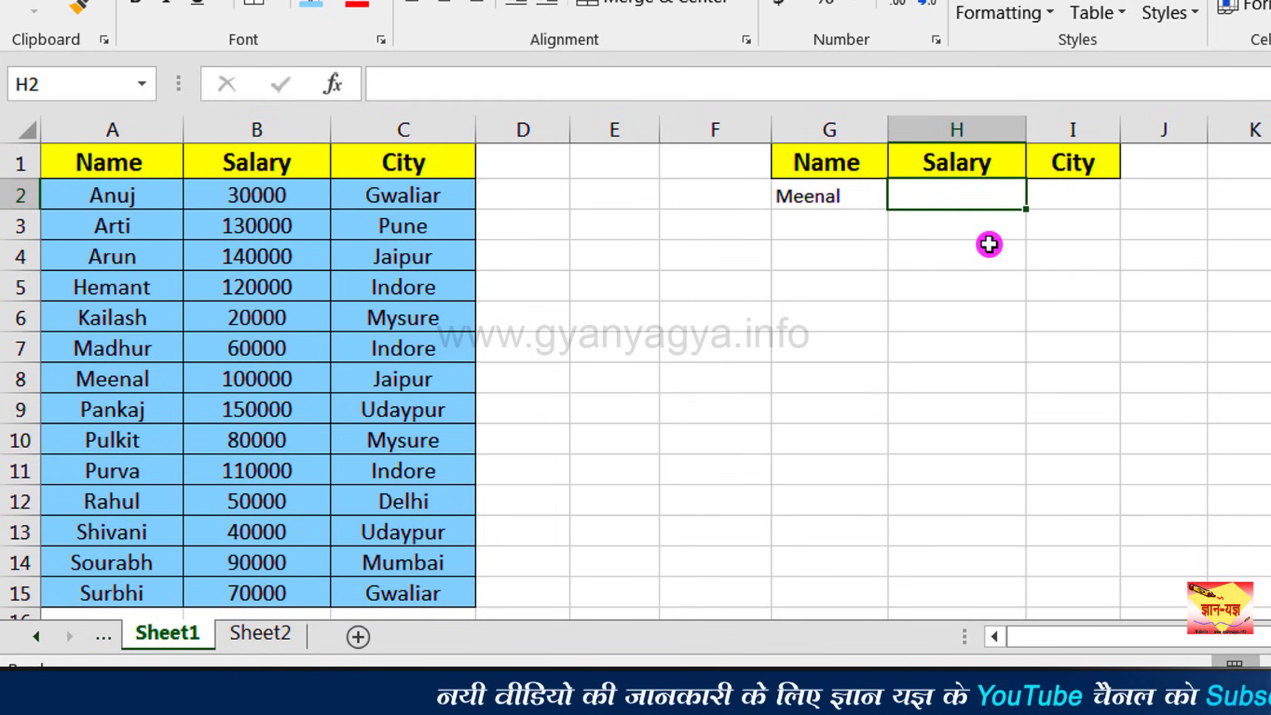
Look up the salary for the name in G2 by entering =LOOKUP(G2,A2:C15,B2:B15) in H2.
text(=)
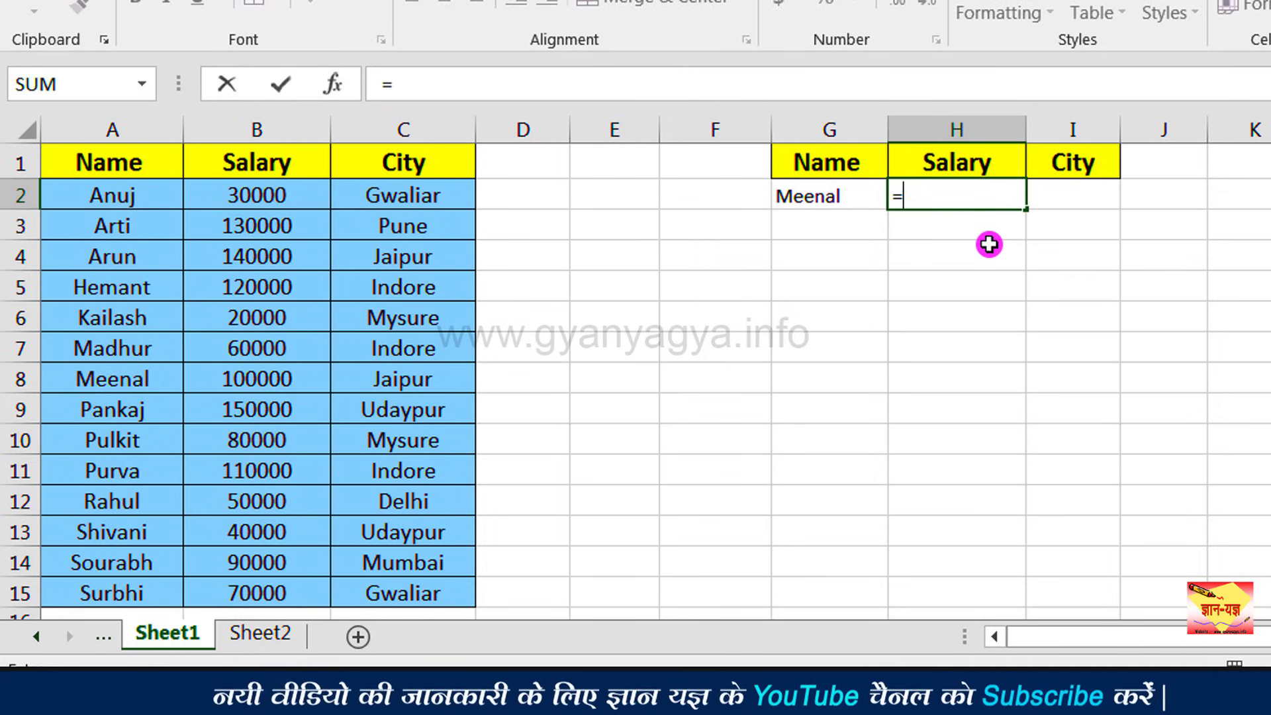
text(l)
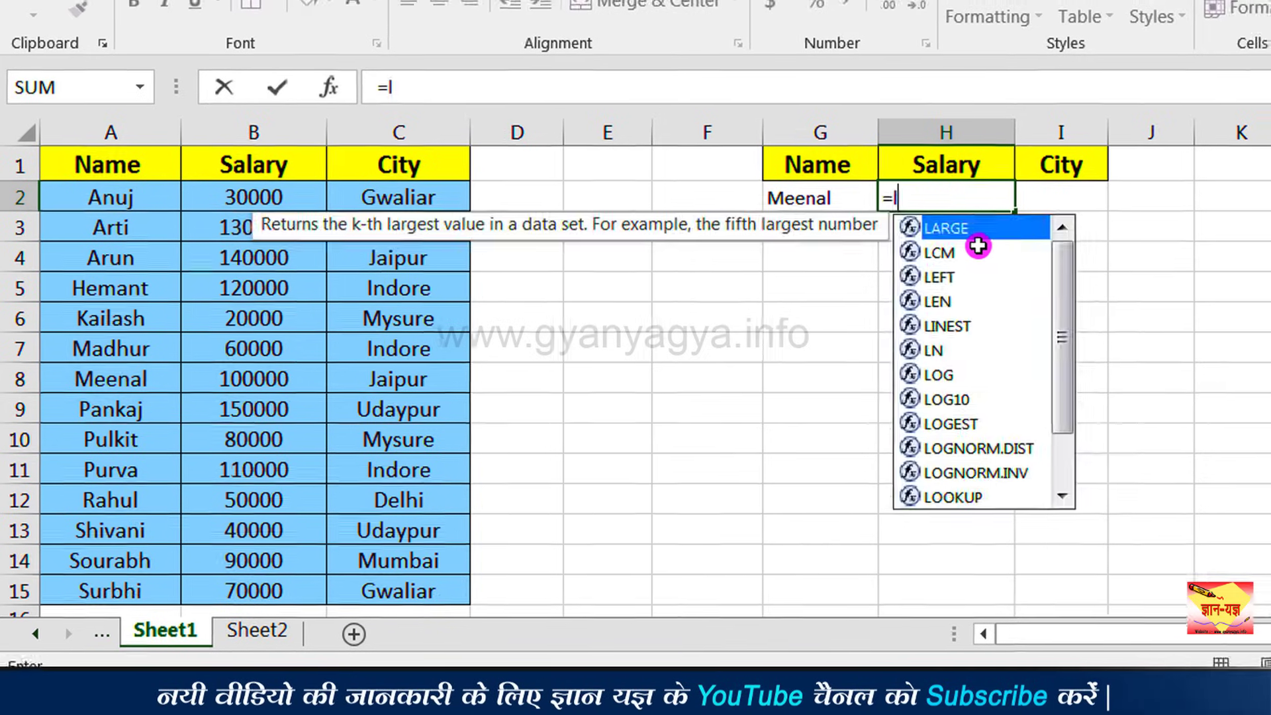
text(ookup()
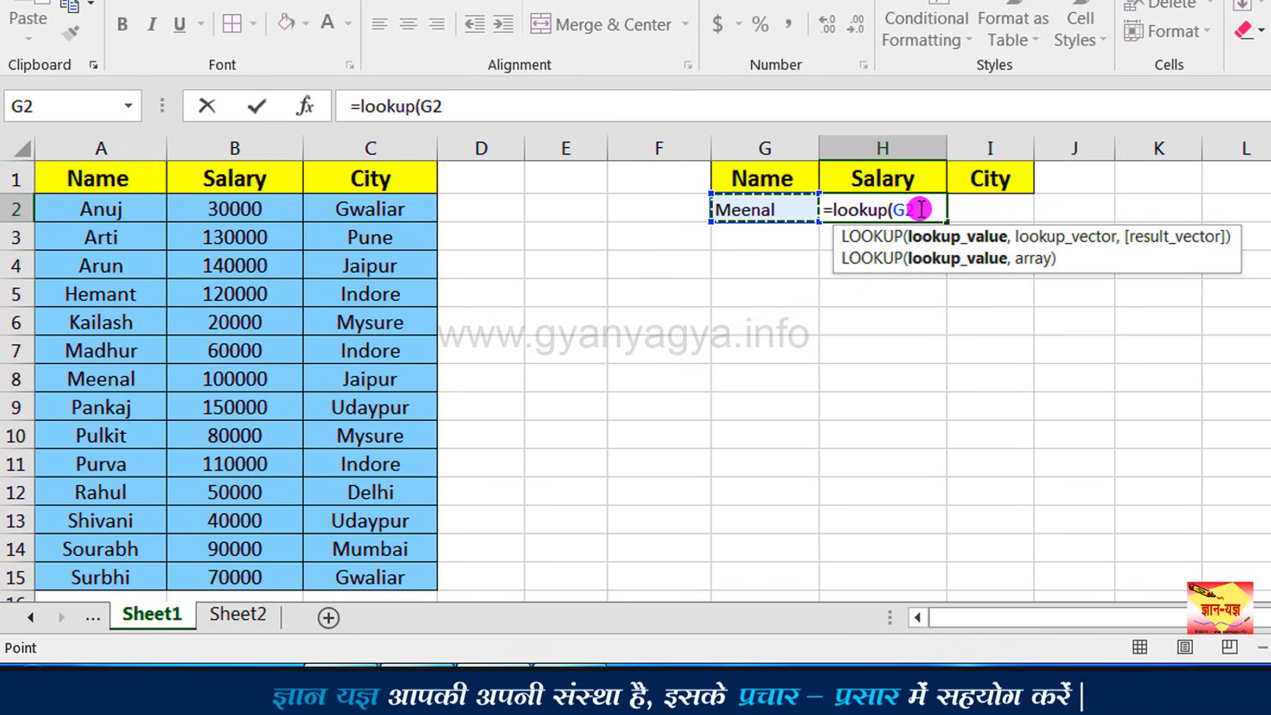
text(,)
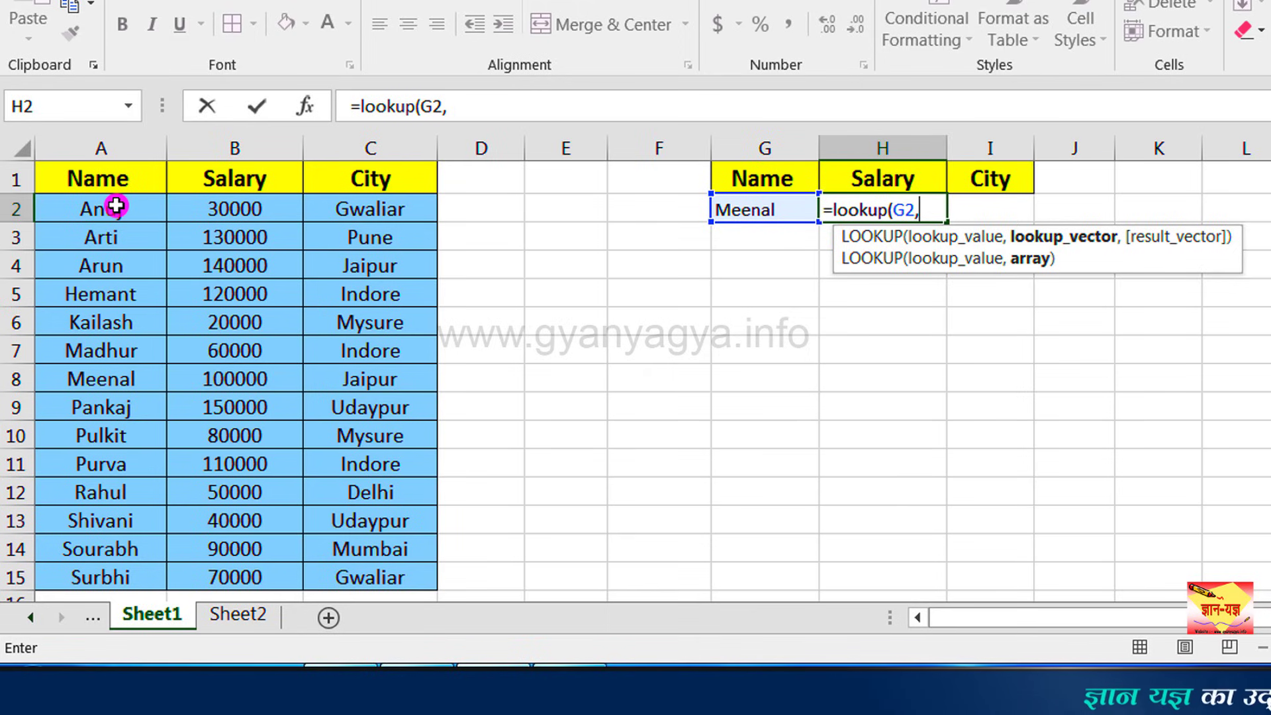
click(128, 210)
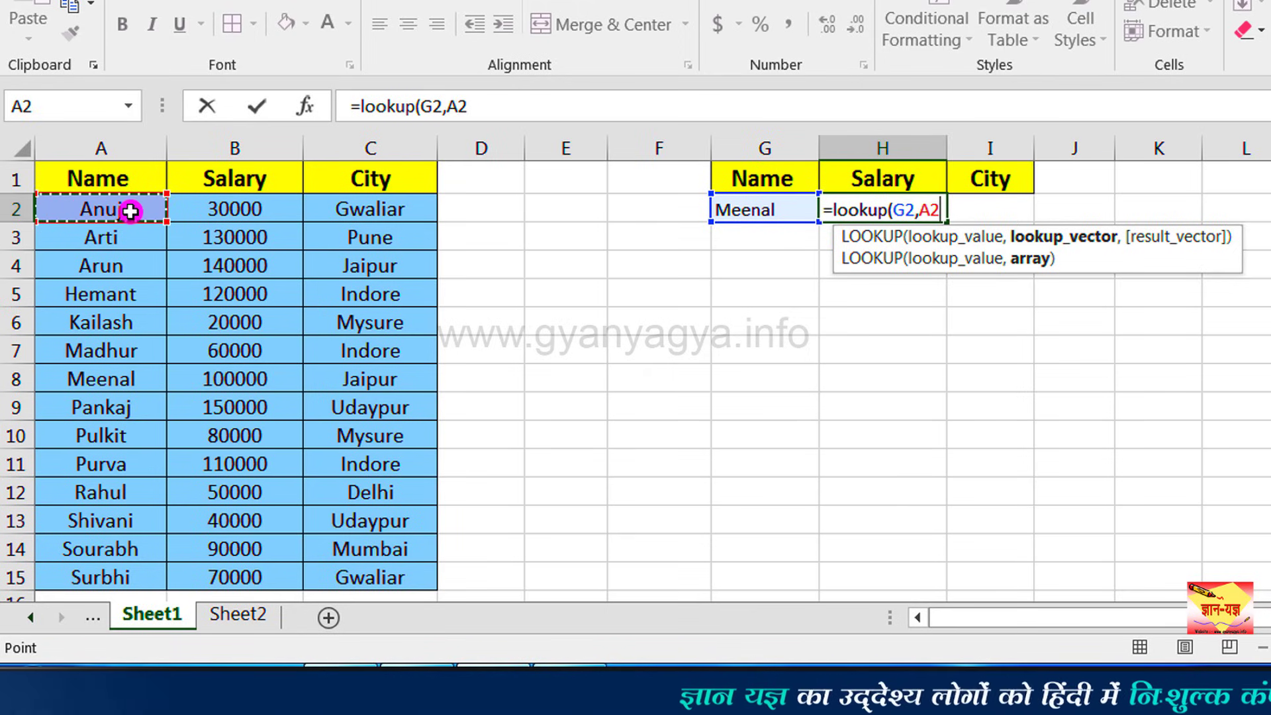
drag(130, 211, 389, 580)
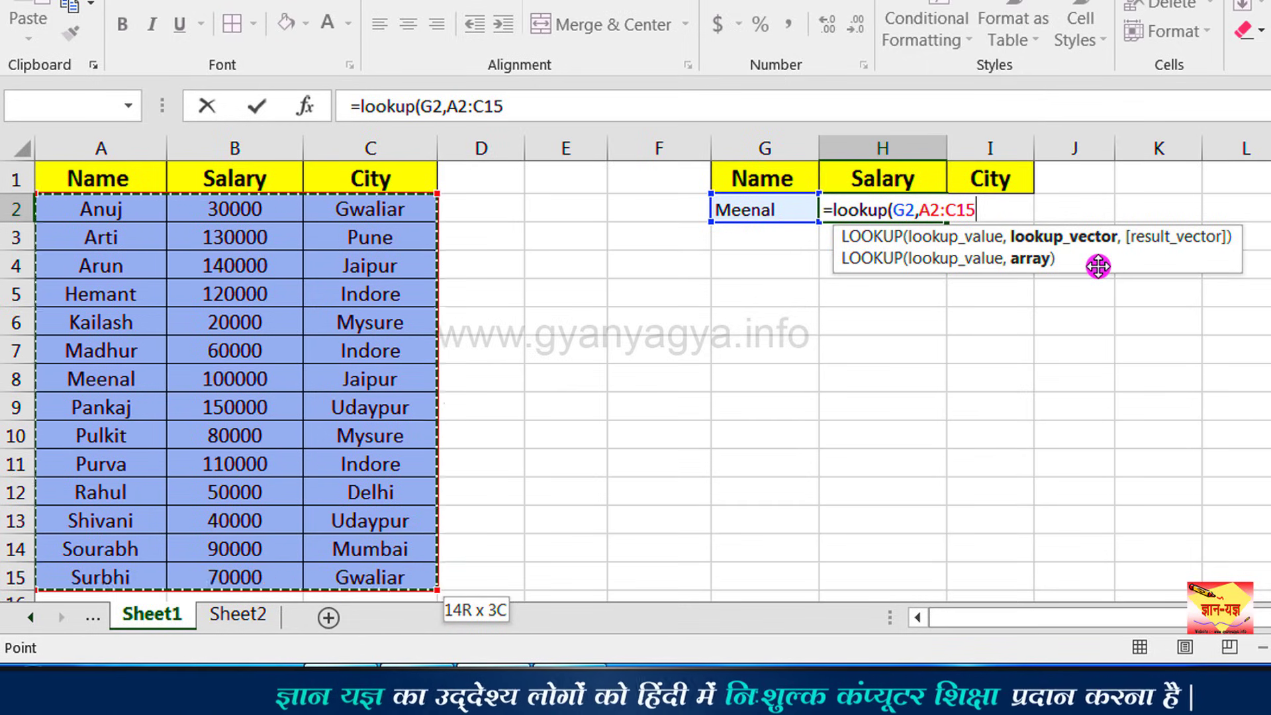
text(,)
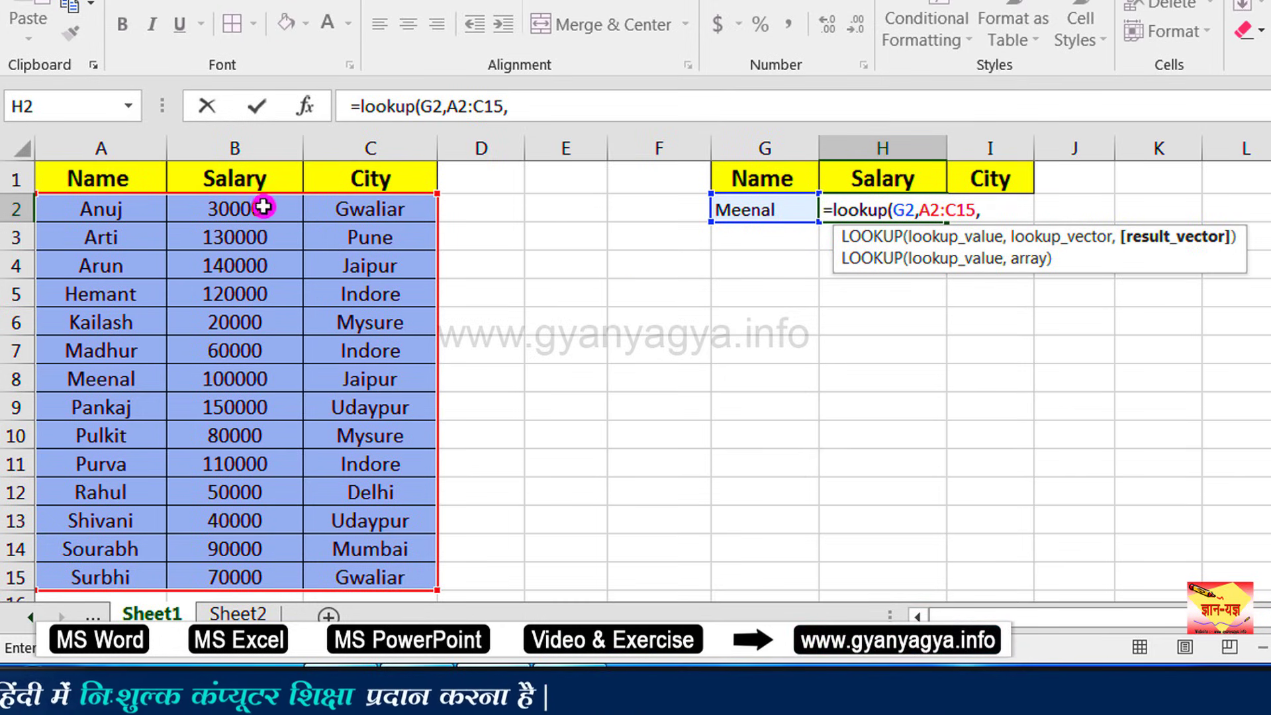
drag(259, 209, 236, 573)
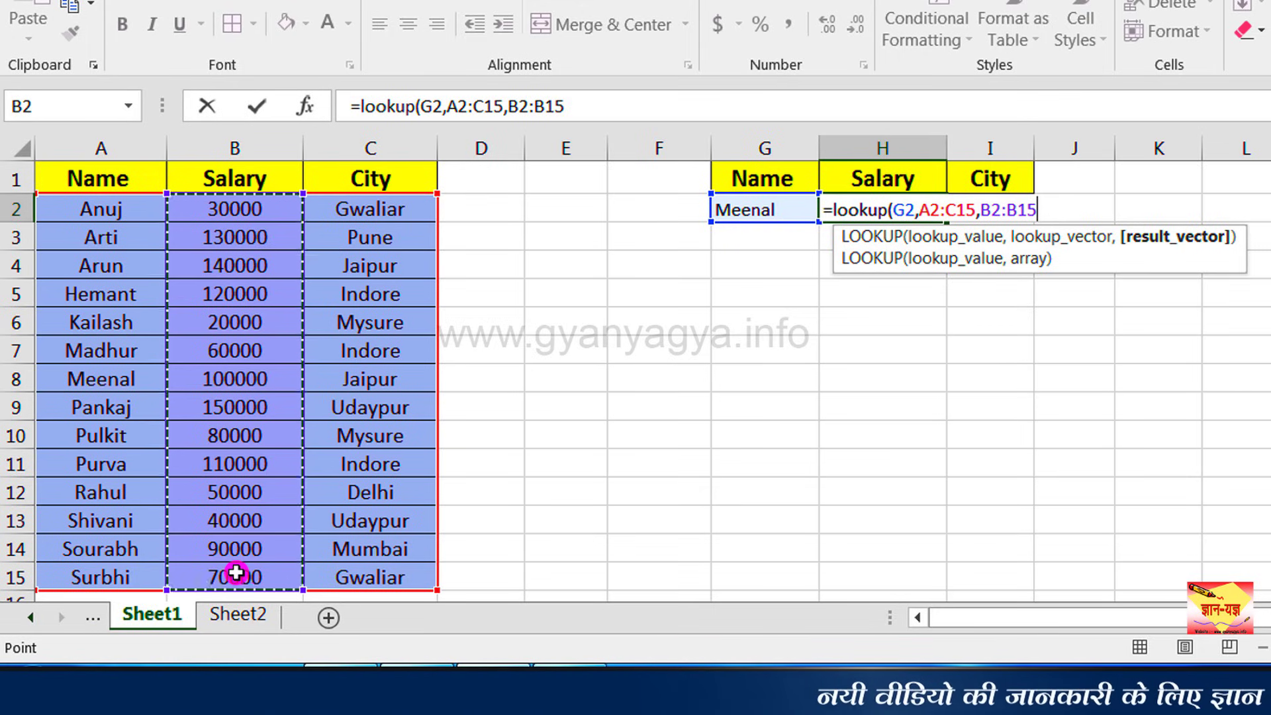
key(Return)
click(913, 211)
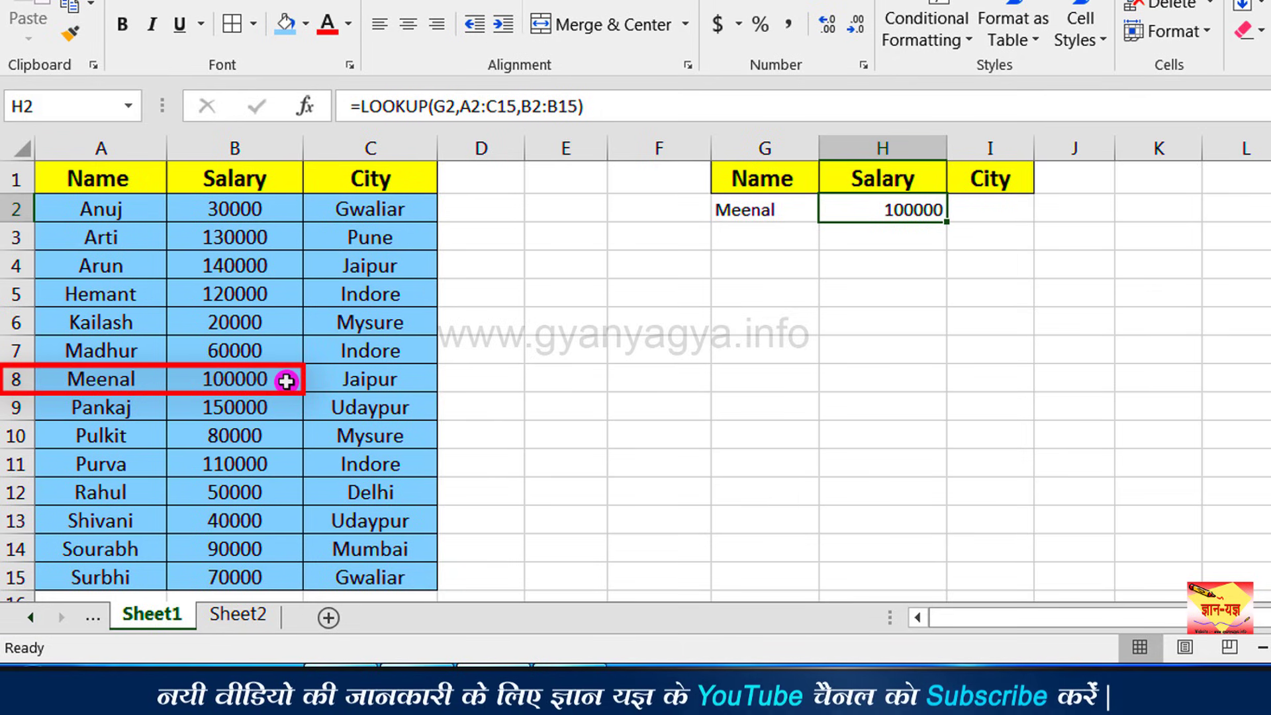
Look up the city for the name in G2 by entering =LOOKUP(G2,A2:C15,C2:C15) in I2.
click(1007, 214)
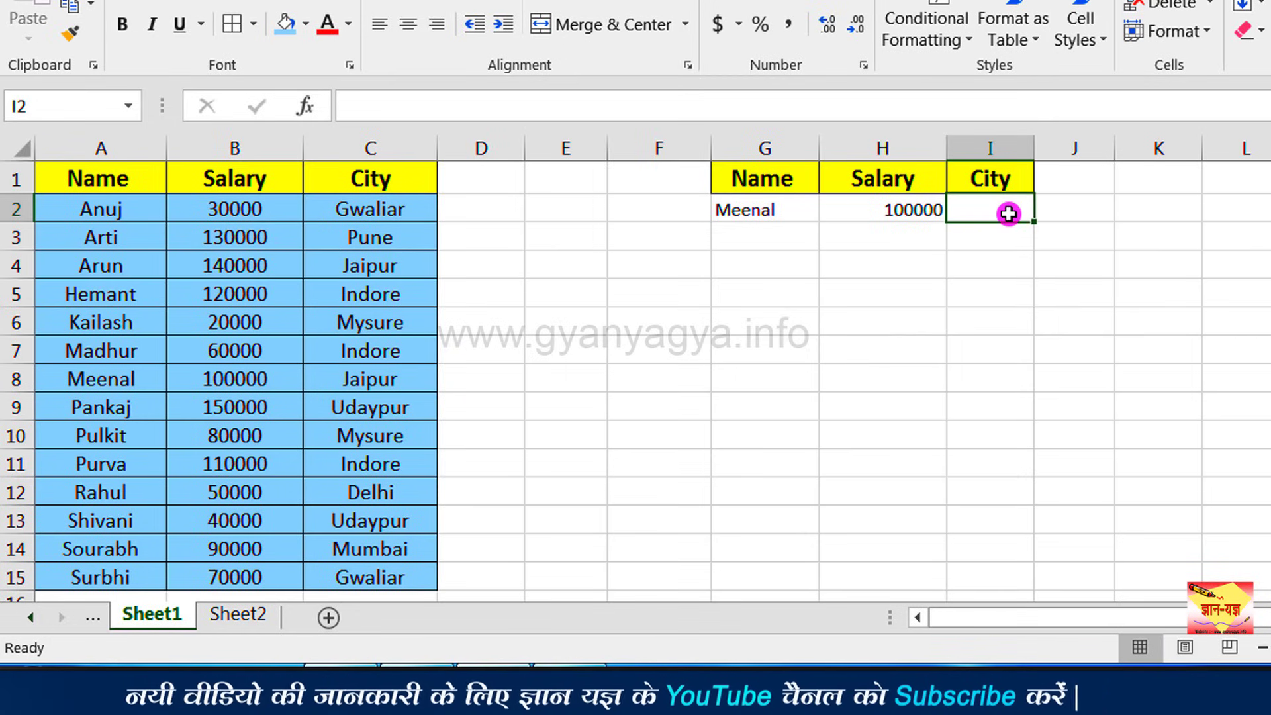
text(=)
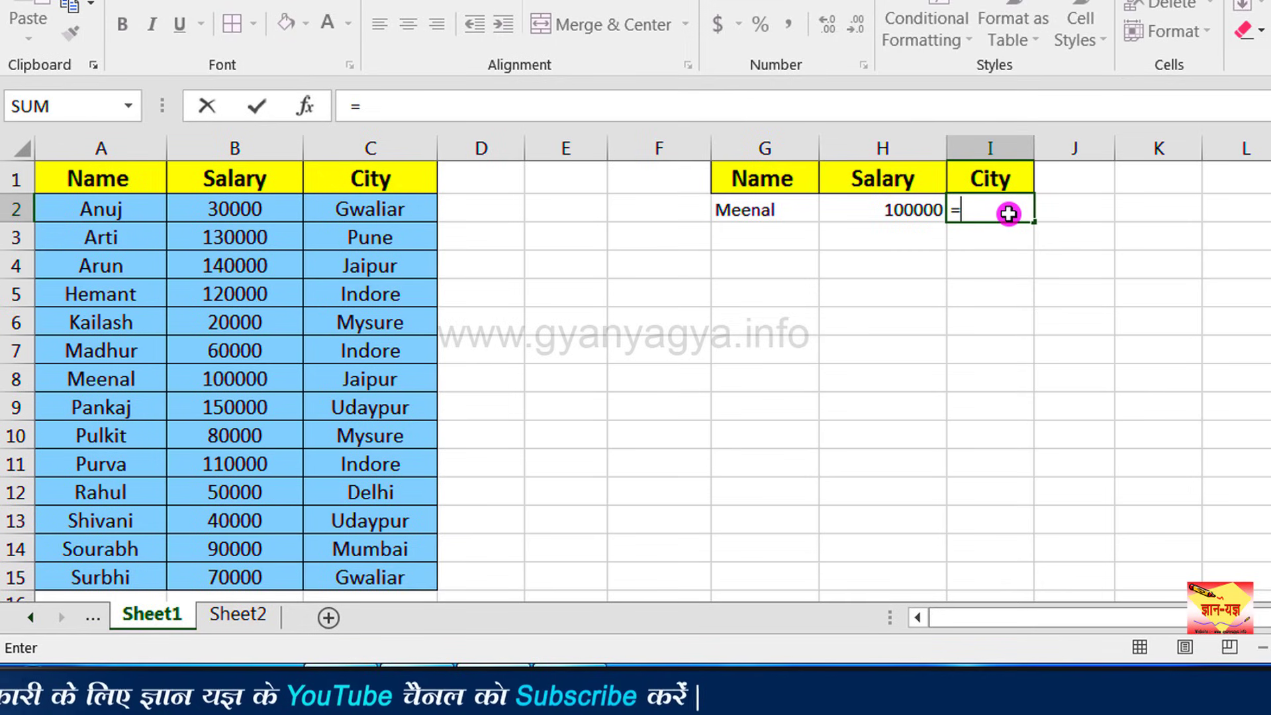
text(l)
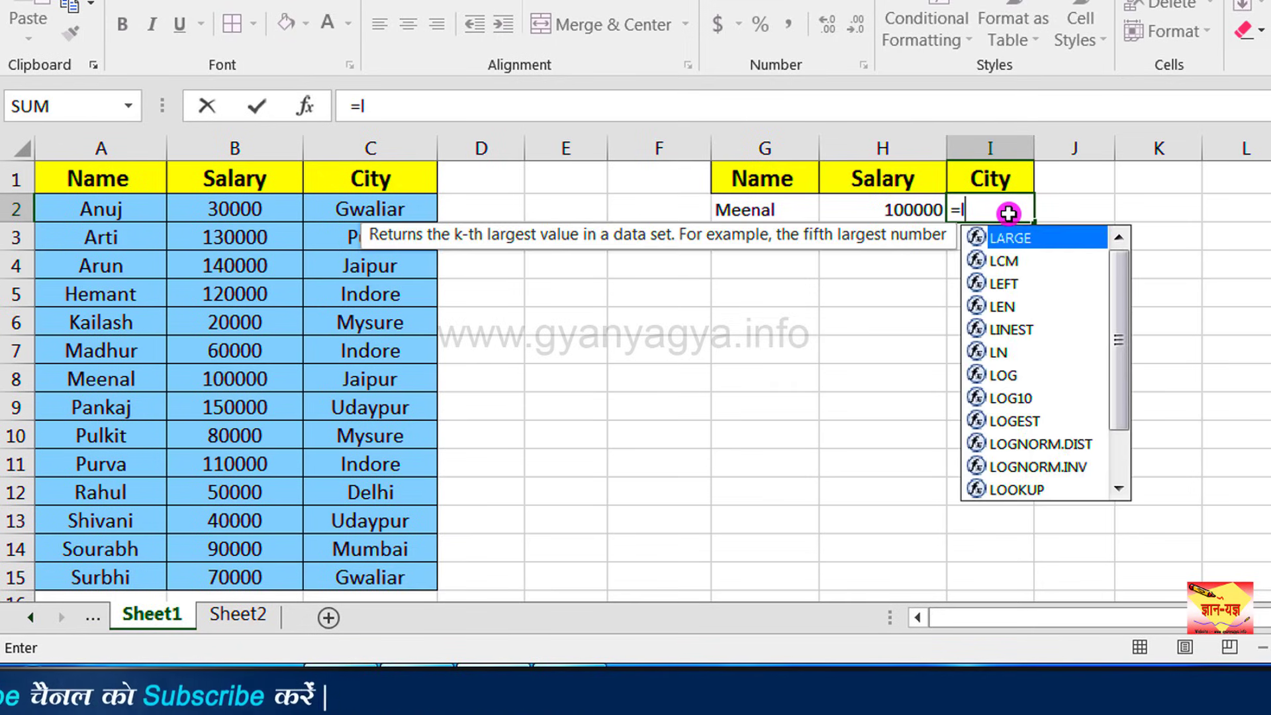
text(oo)
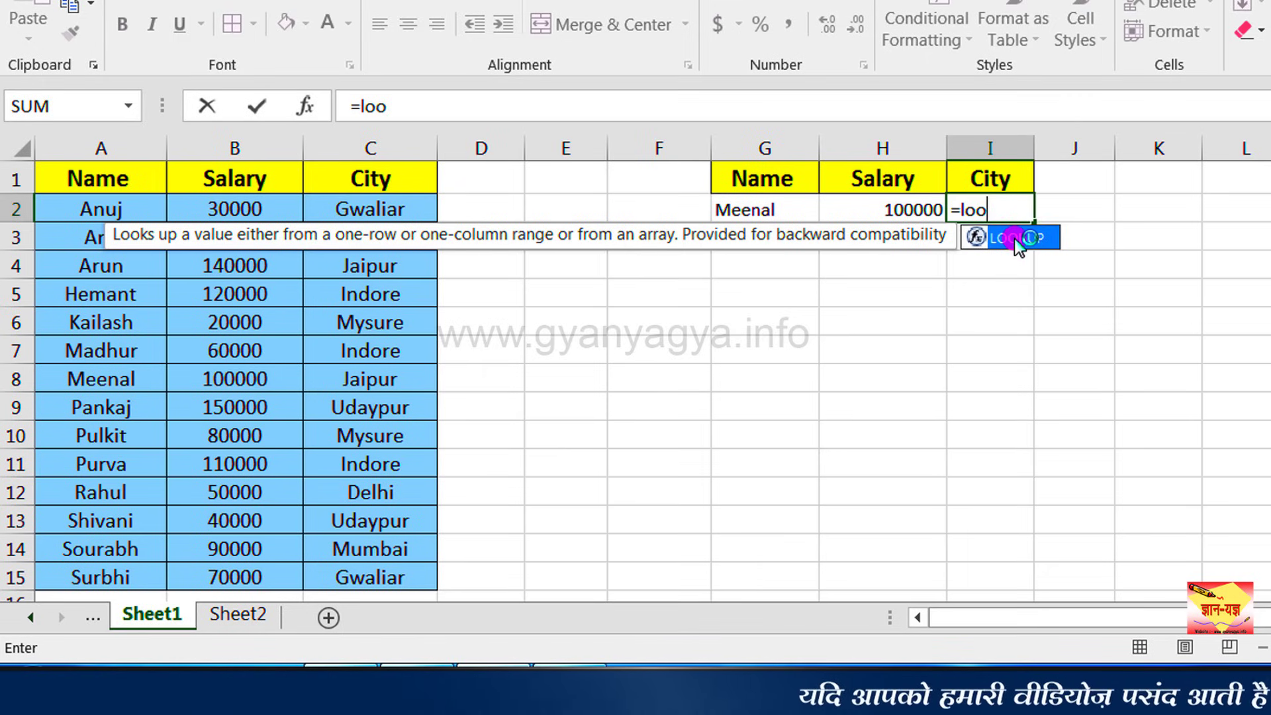
double_click(1016, 242)
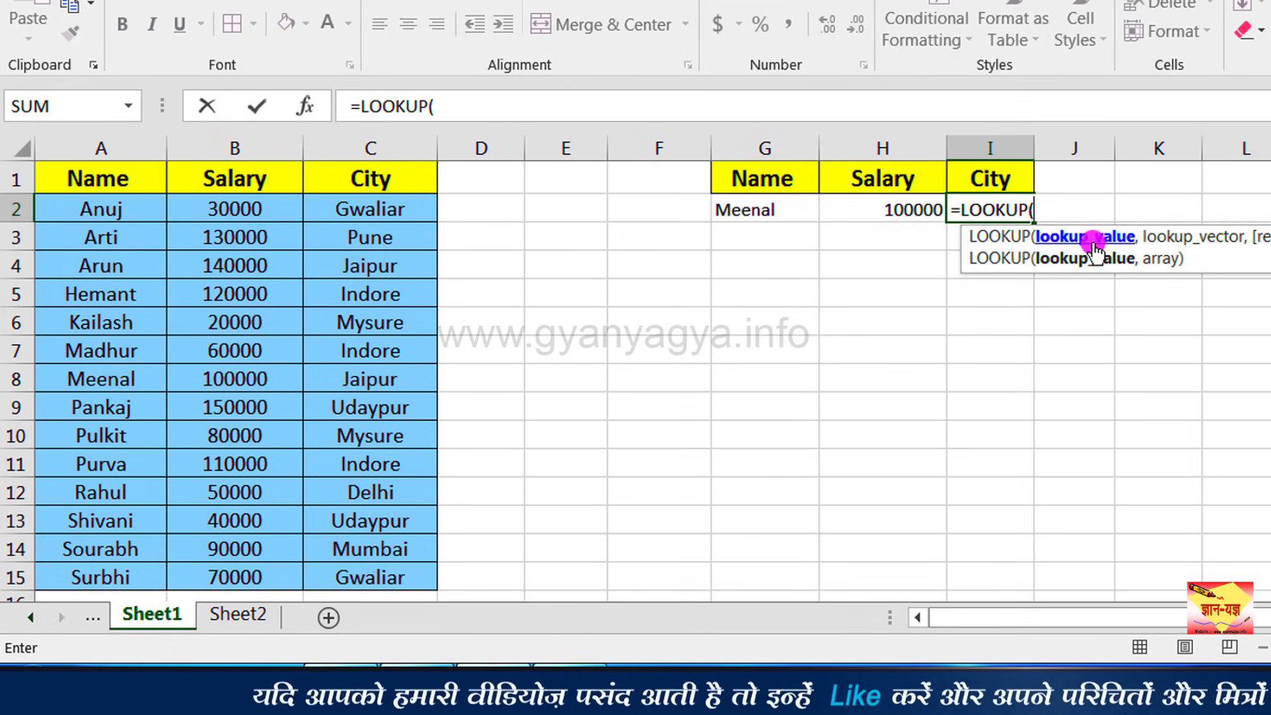
click(767, 209)
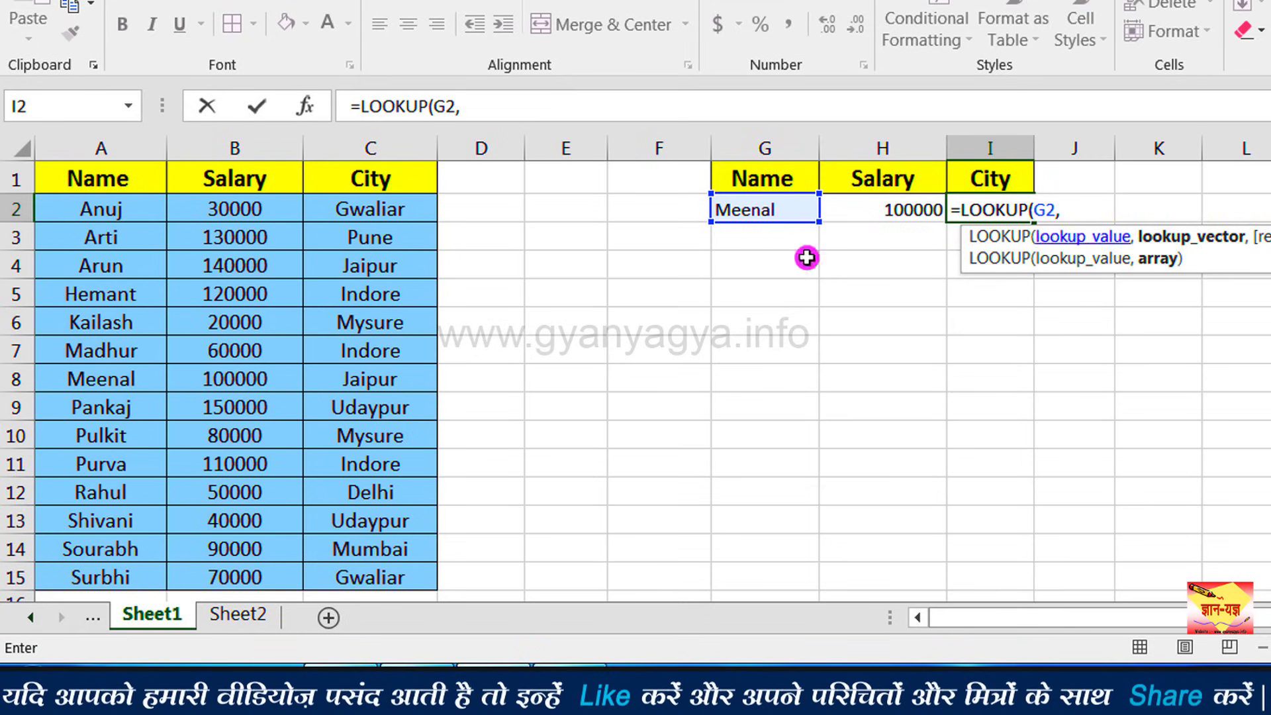
drag(99, 209, 375, 567)
text(,)
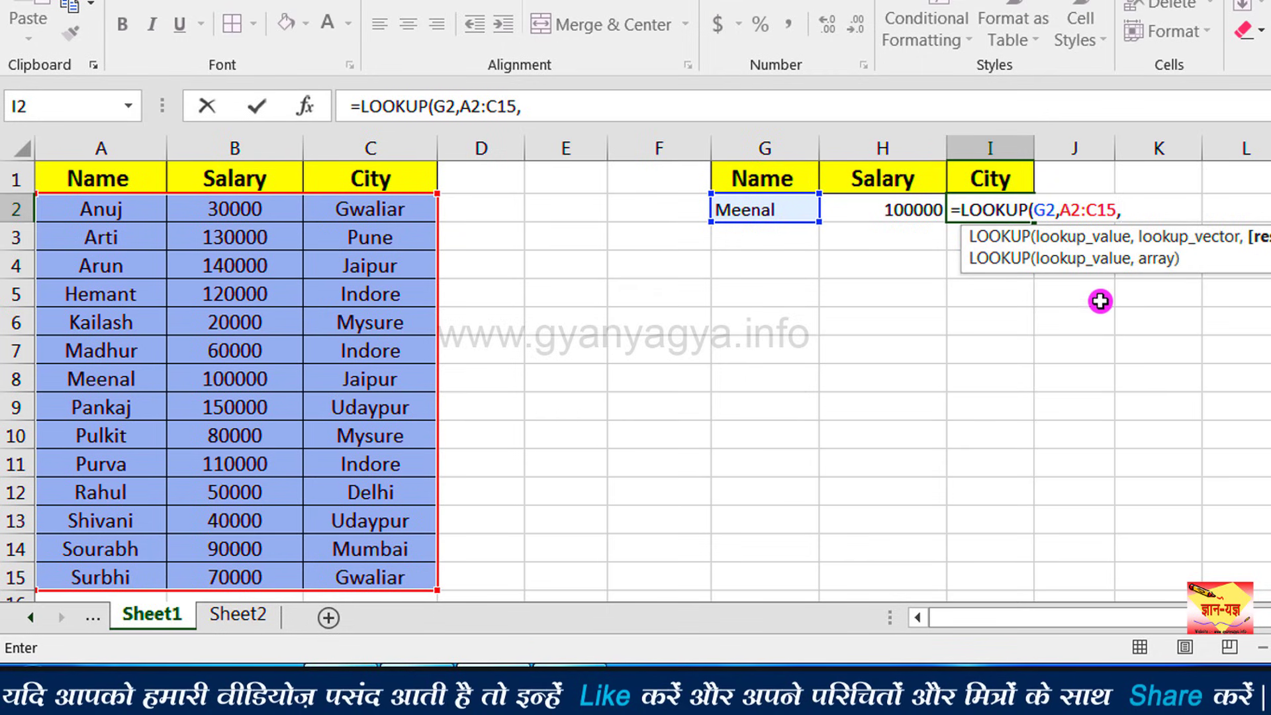
drag(387, 215, 386, 568)
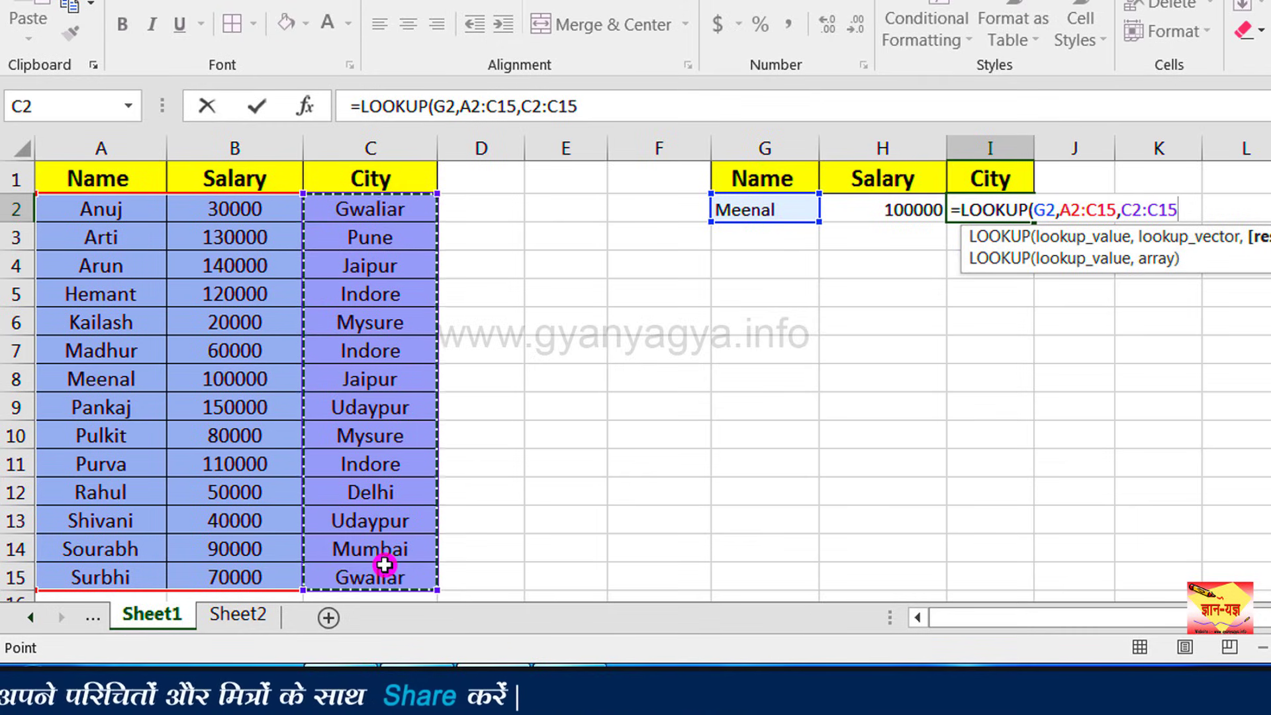
key(Return)
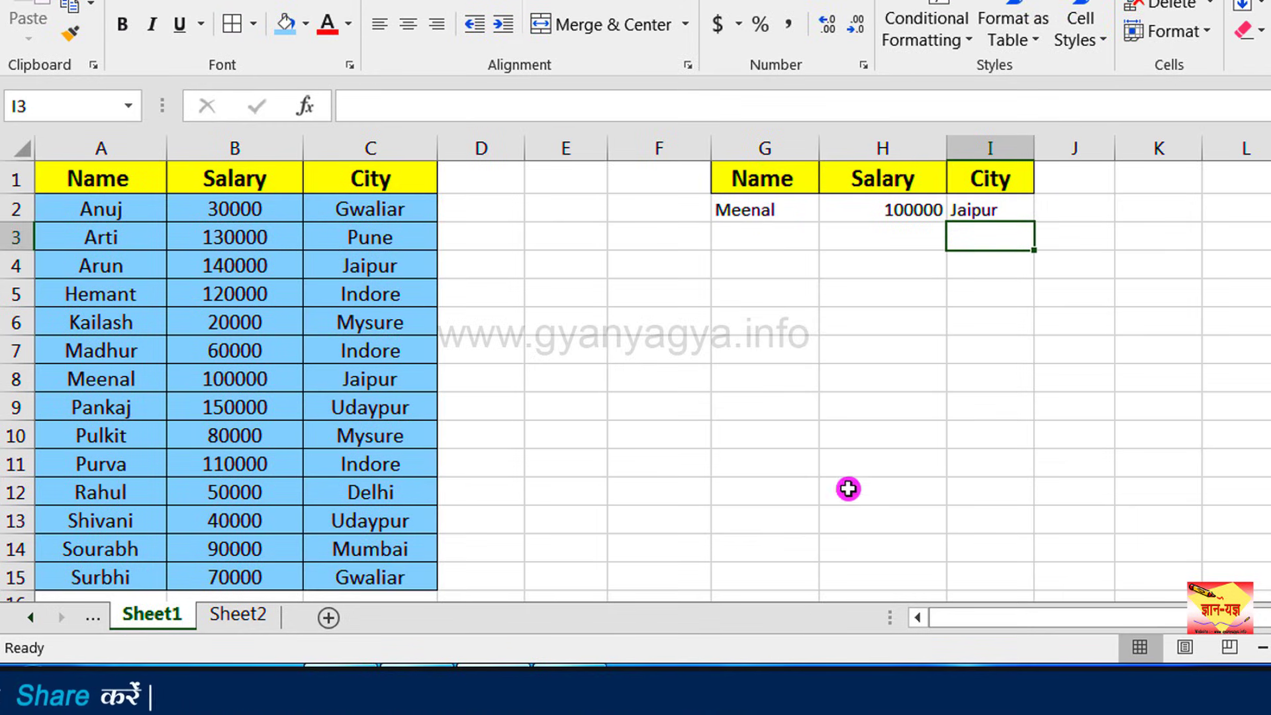
click(992, 205)
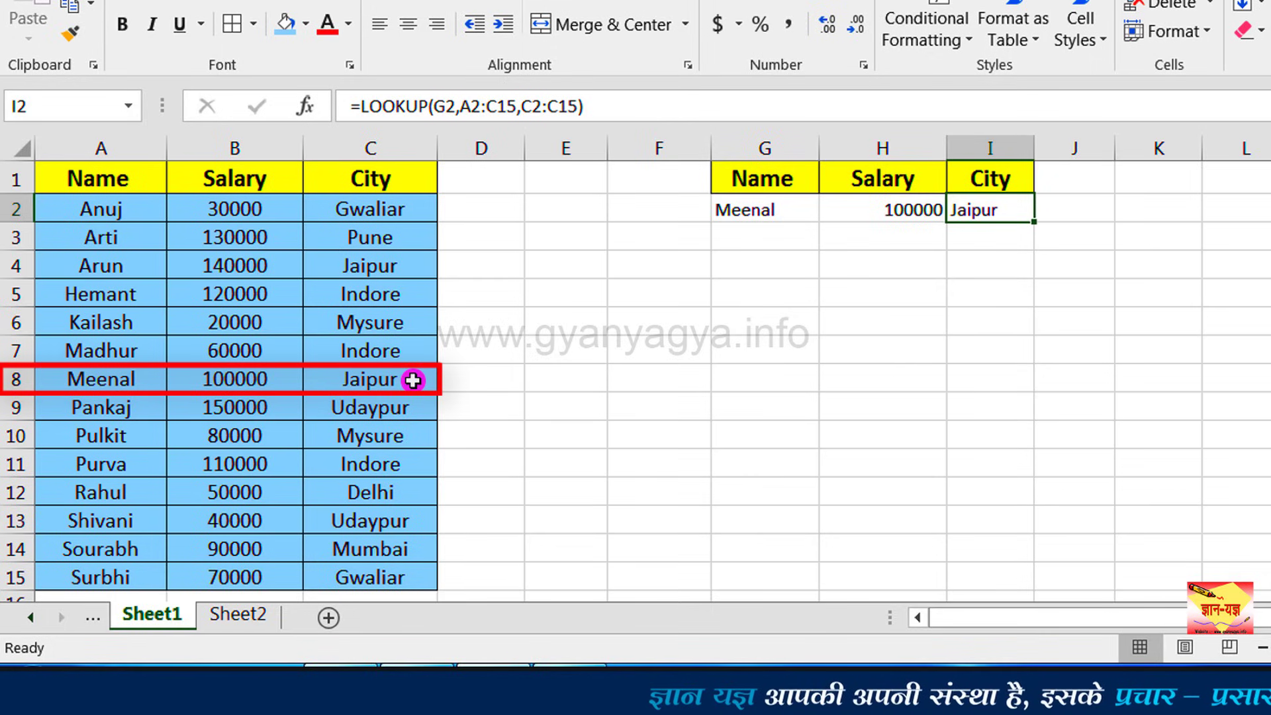
Replace the lookup name in G2 with the name from A13 to test both lookup formulas.
click(794, 213)
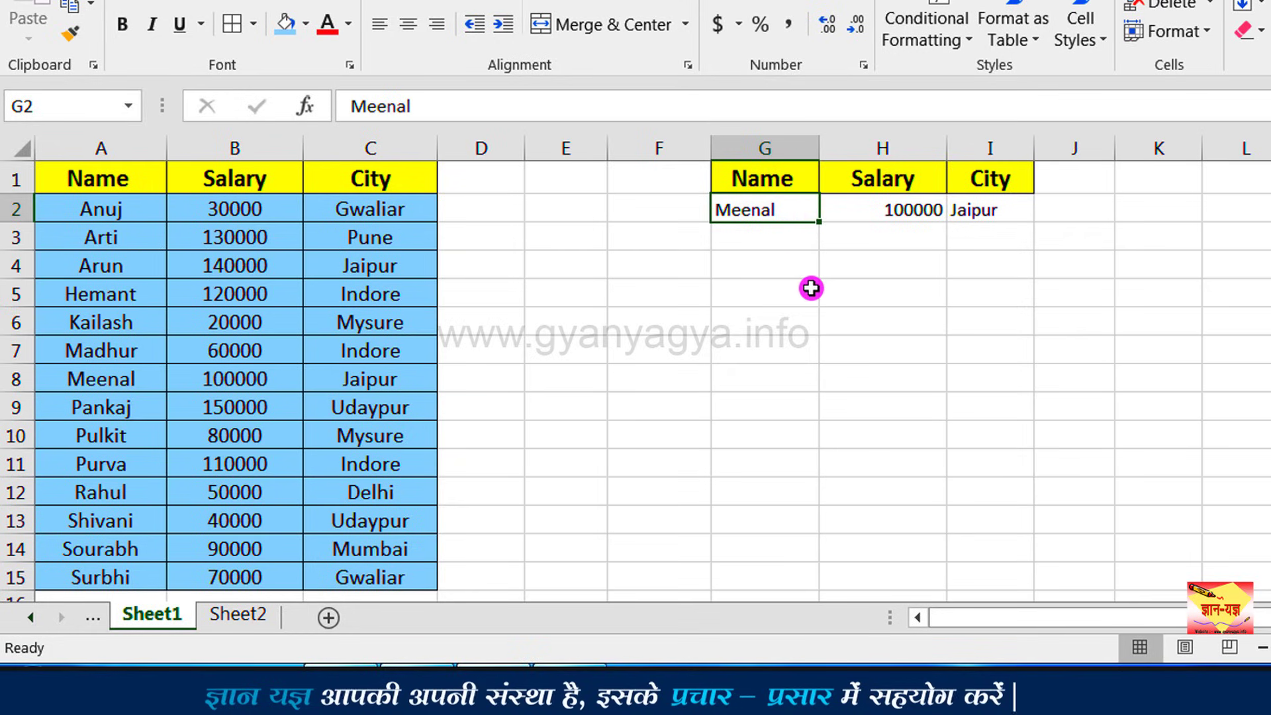
text(Shivani)
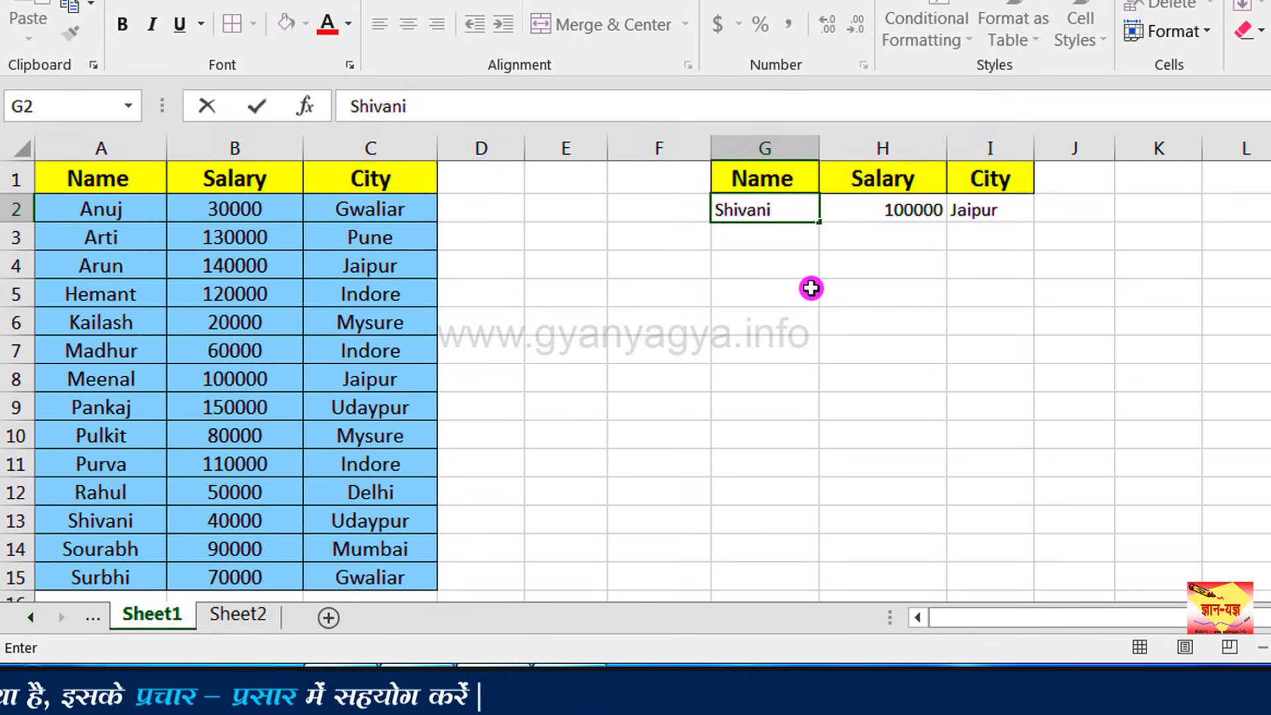
key(Return)
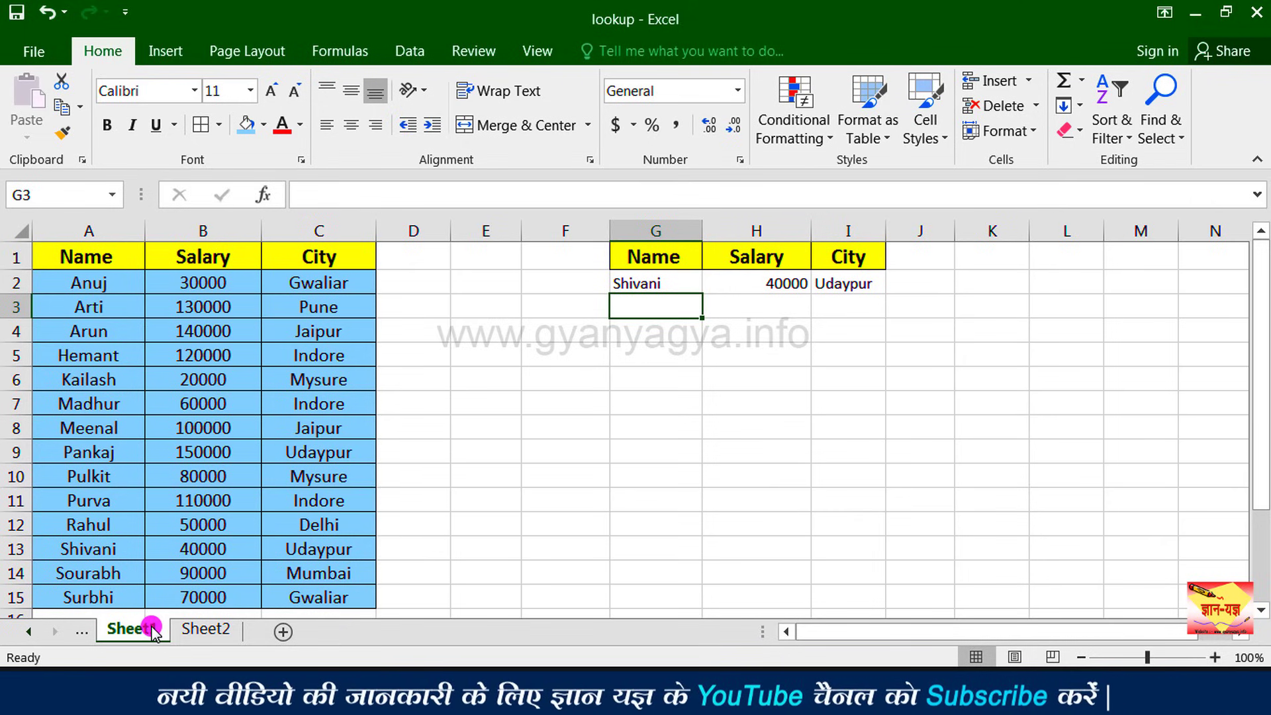
Enter the name from A15 of Sheet1 in A2 of Sheet2 as the lookup name.
click(202, 630)
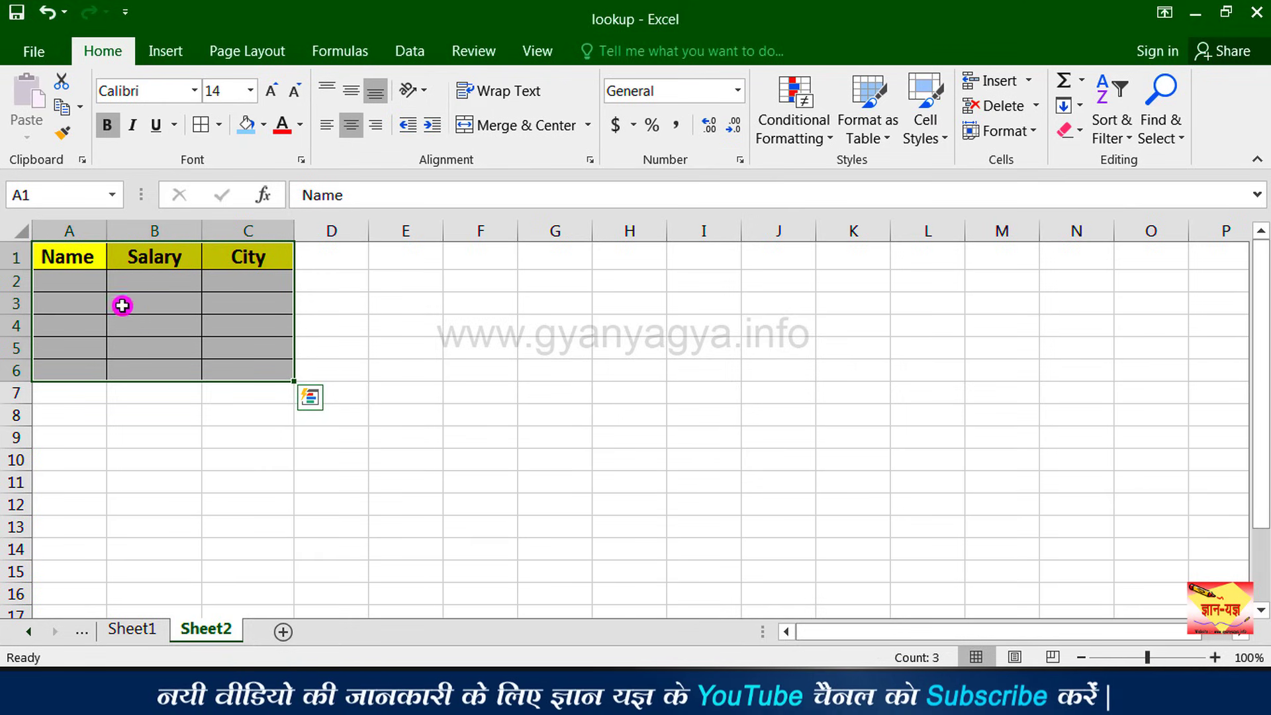
click(116, 284)
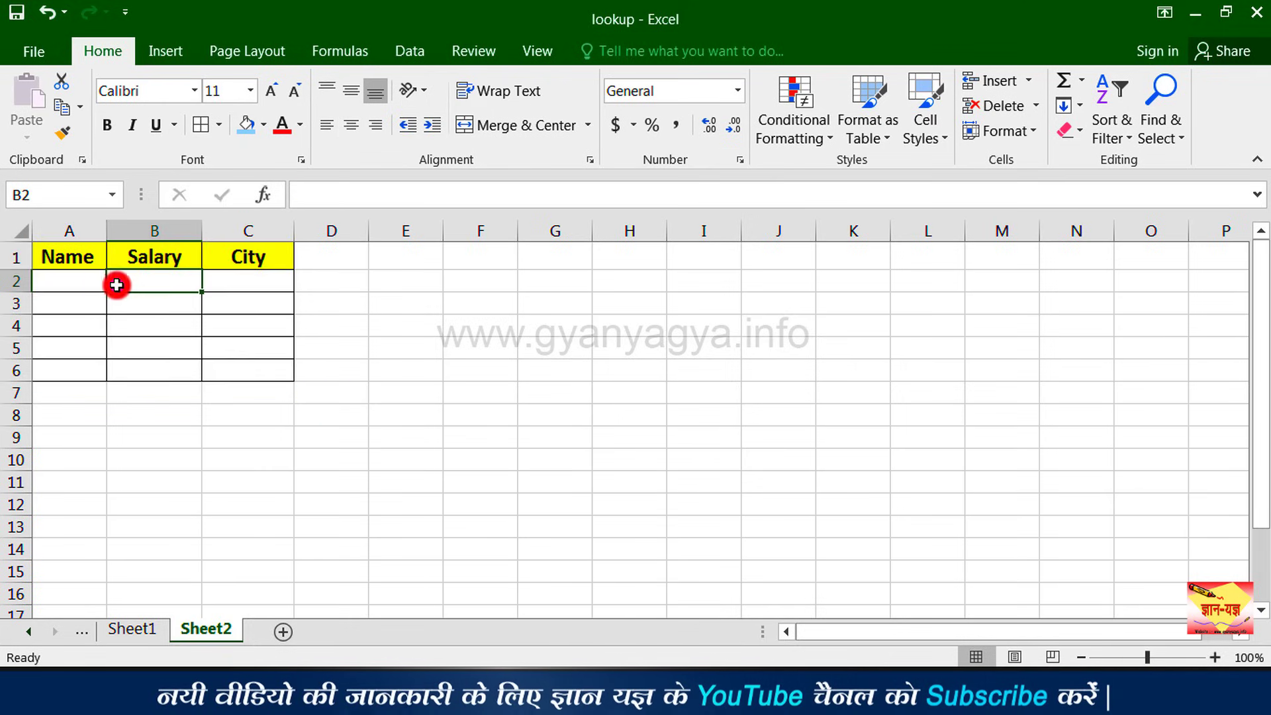
click(136, 632)
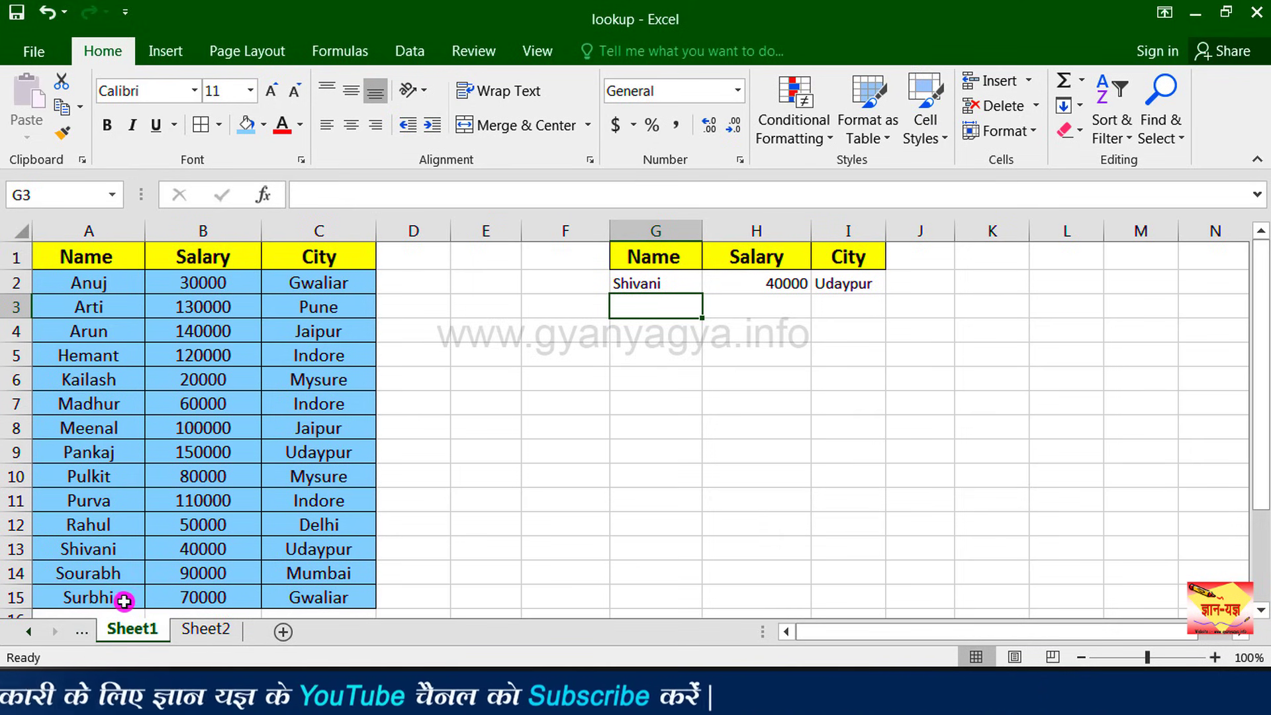
click(215, 633)
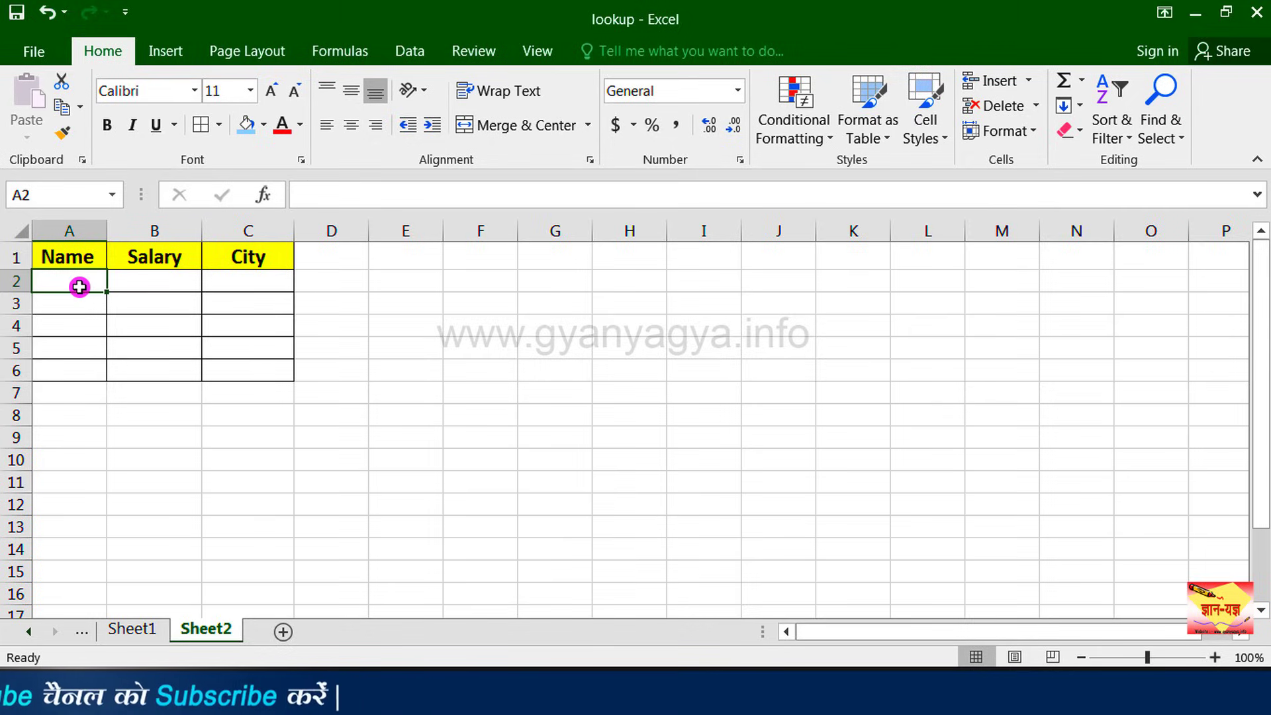
text(Surbhi)
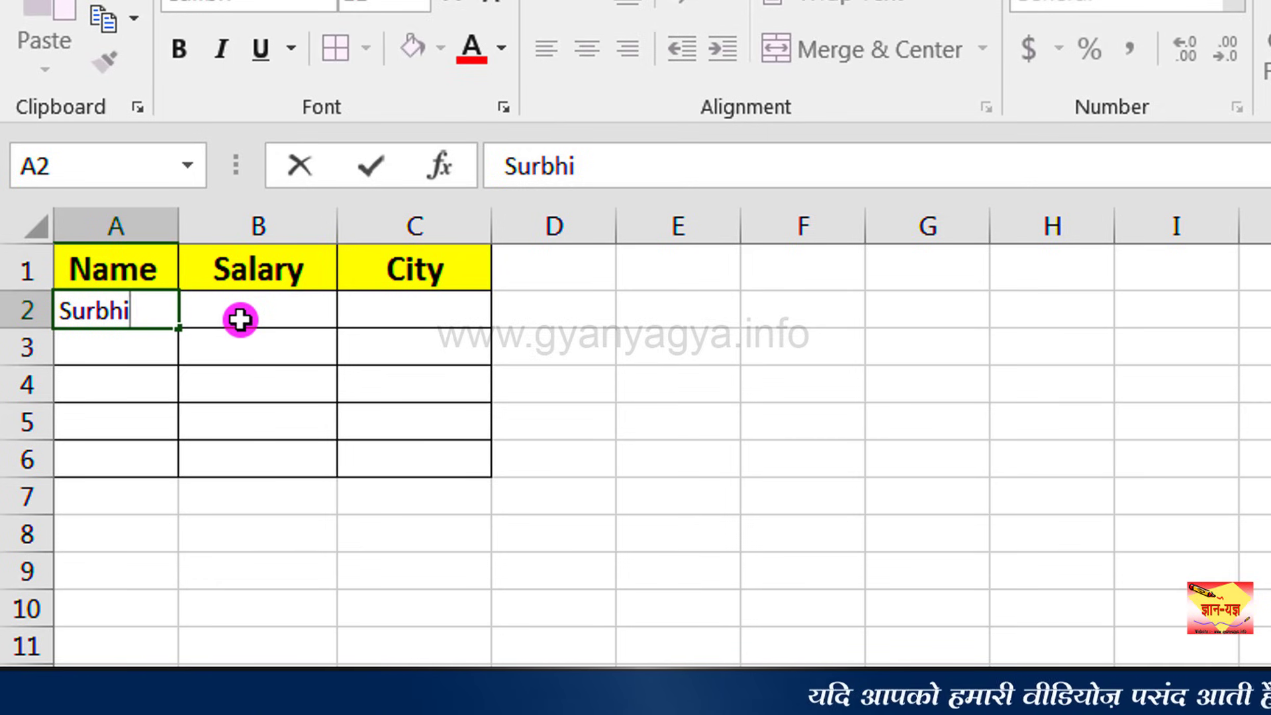
Start a LOOKUP formula in B2 of Sheet2 with A2 as the lookup value.
click(239, 319)
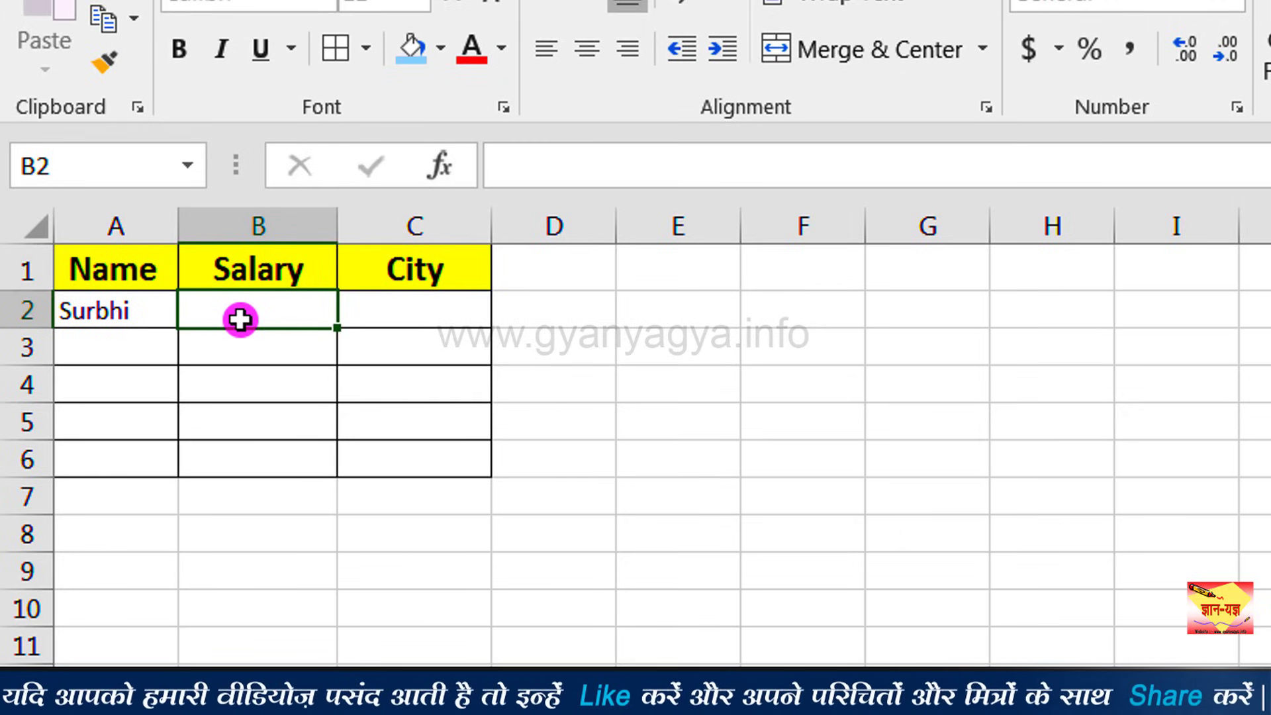
text(=)
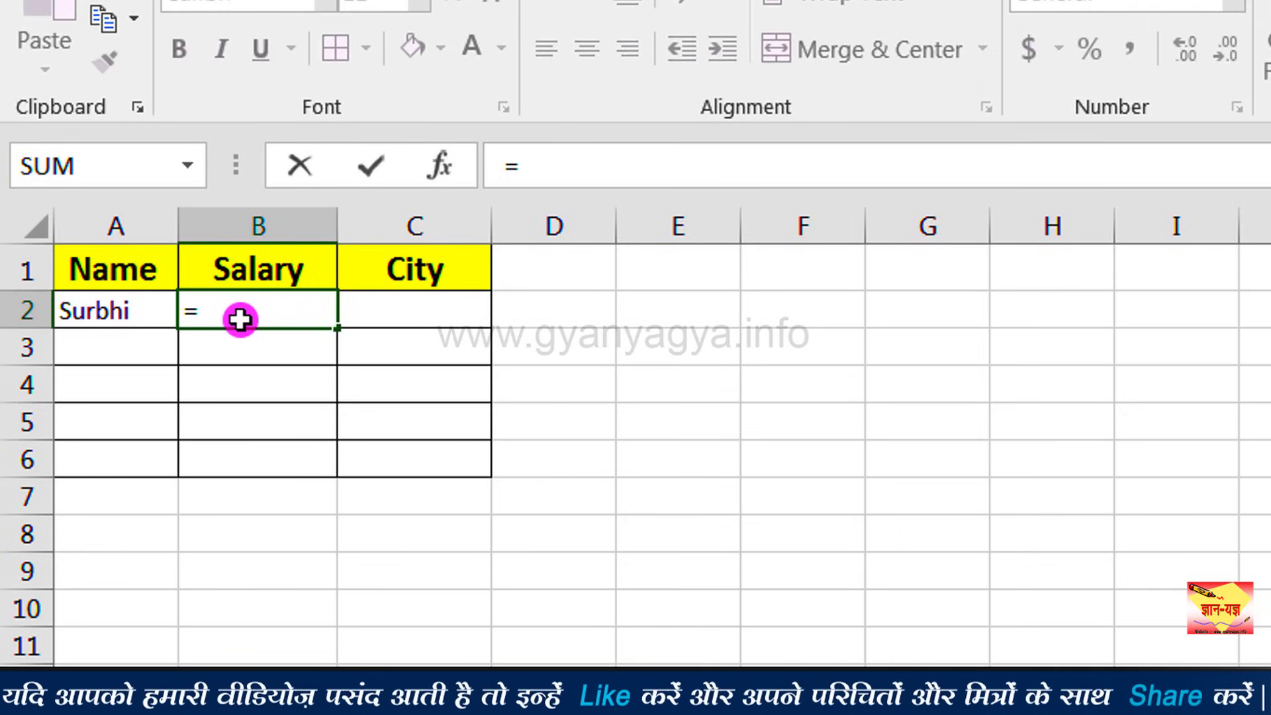
text(loo)
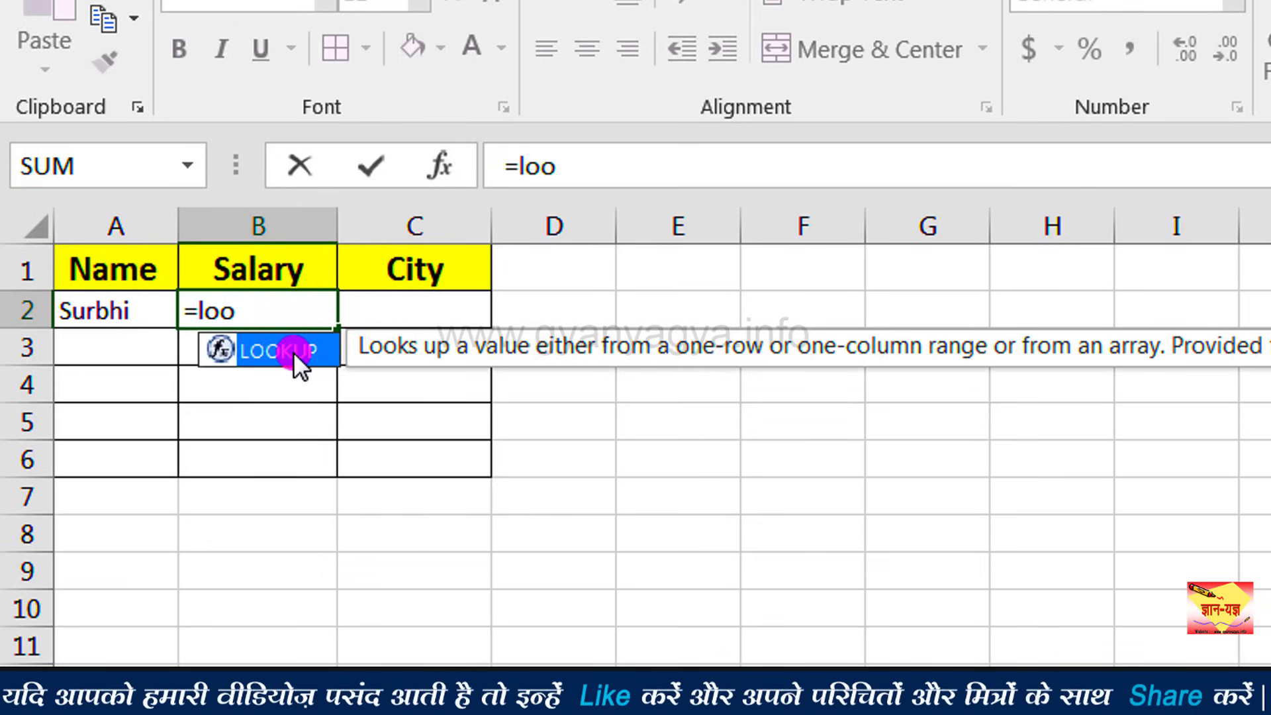
double_click(298, 361)
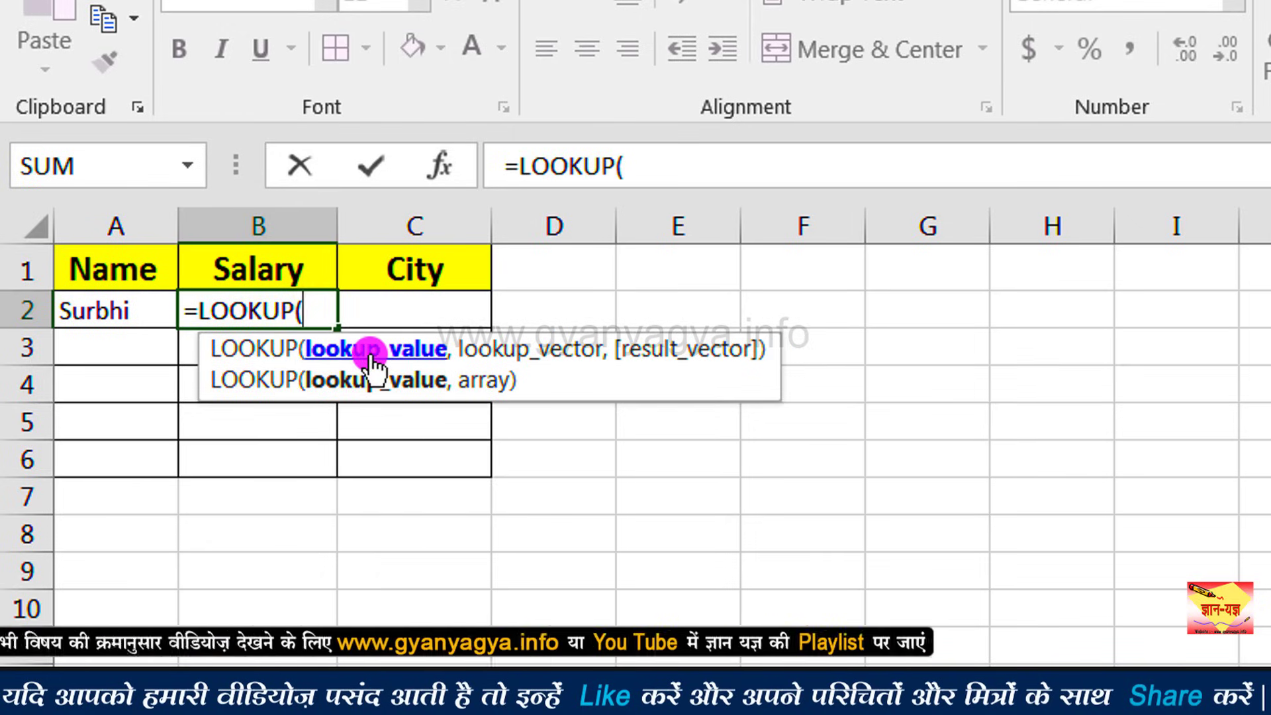
click(103, 312)
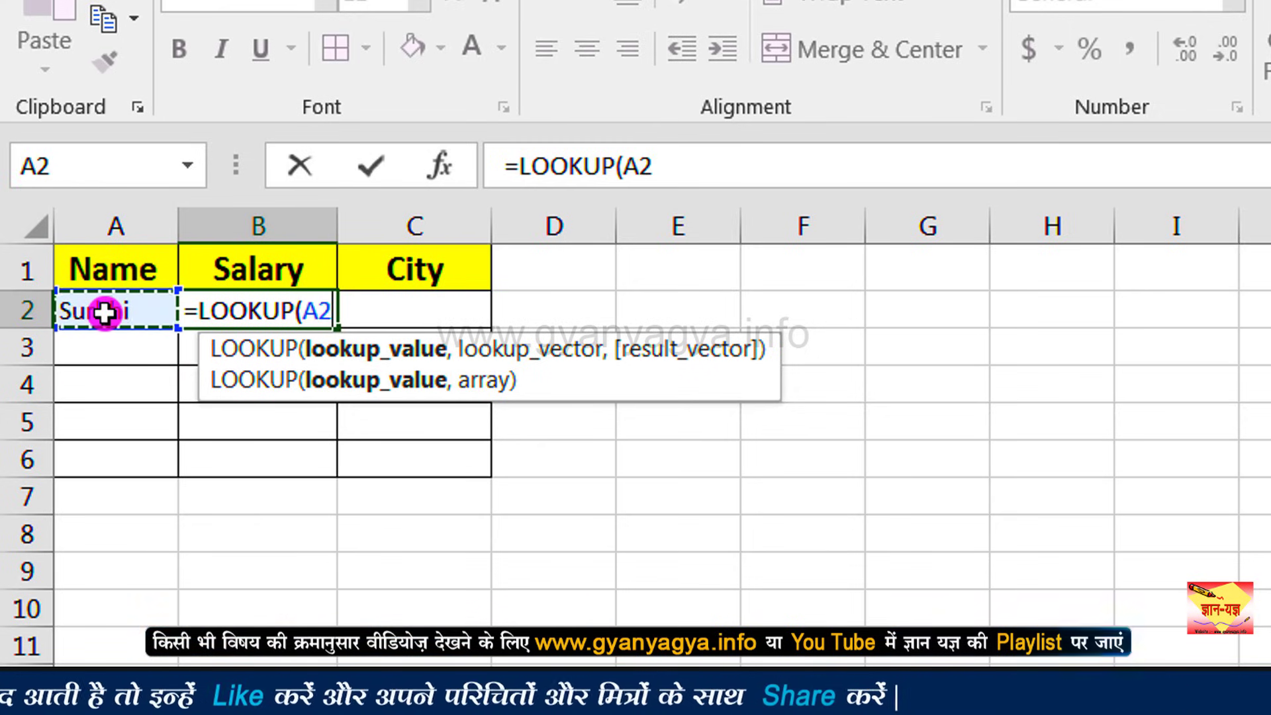
text(,)
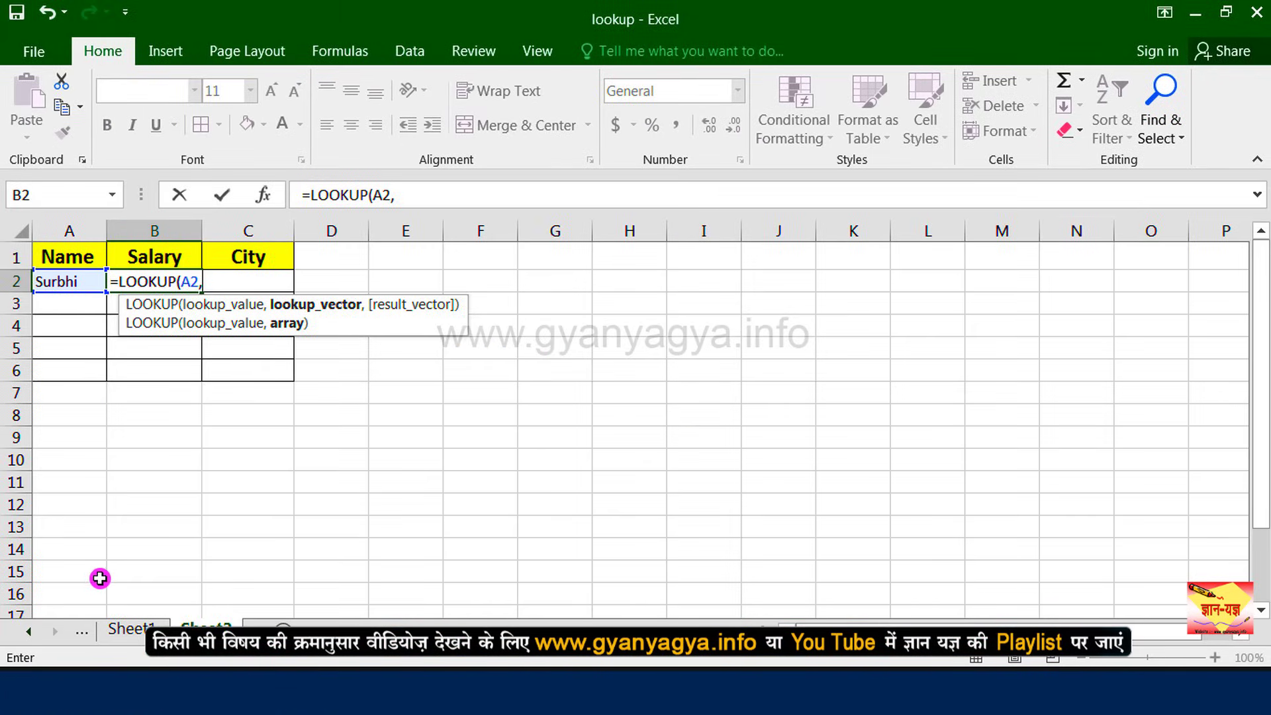
Add Sheet1!A2:C15 as the lookup vector of the B2 formula, correcting its sheet reference to Sheet1.
click(134, 630)
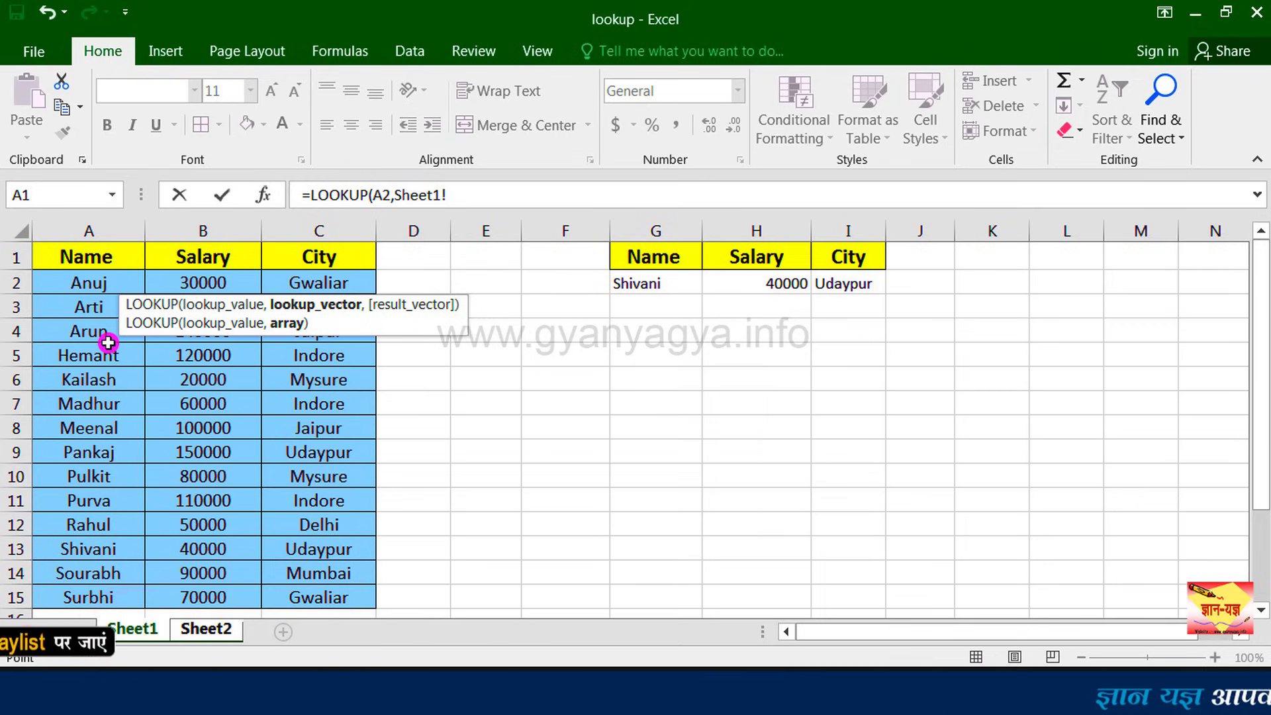
click(96, 284)
drag(152, 330, 336, 587)
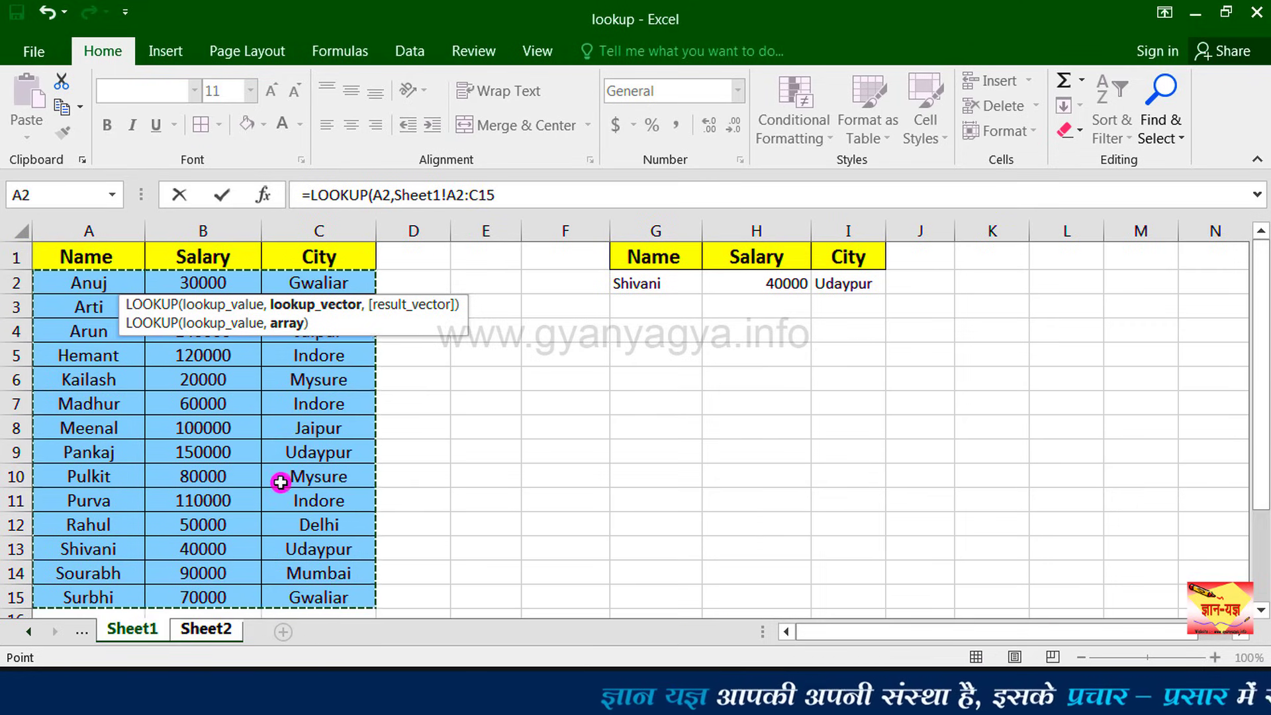
click(213, 628)
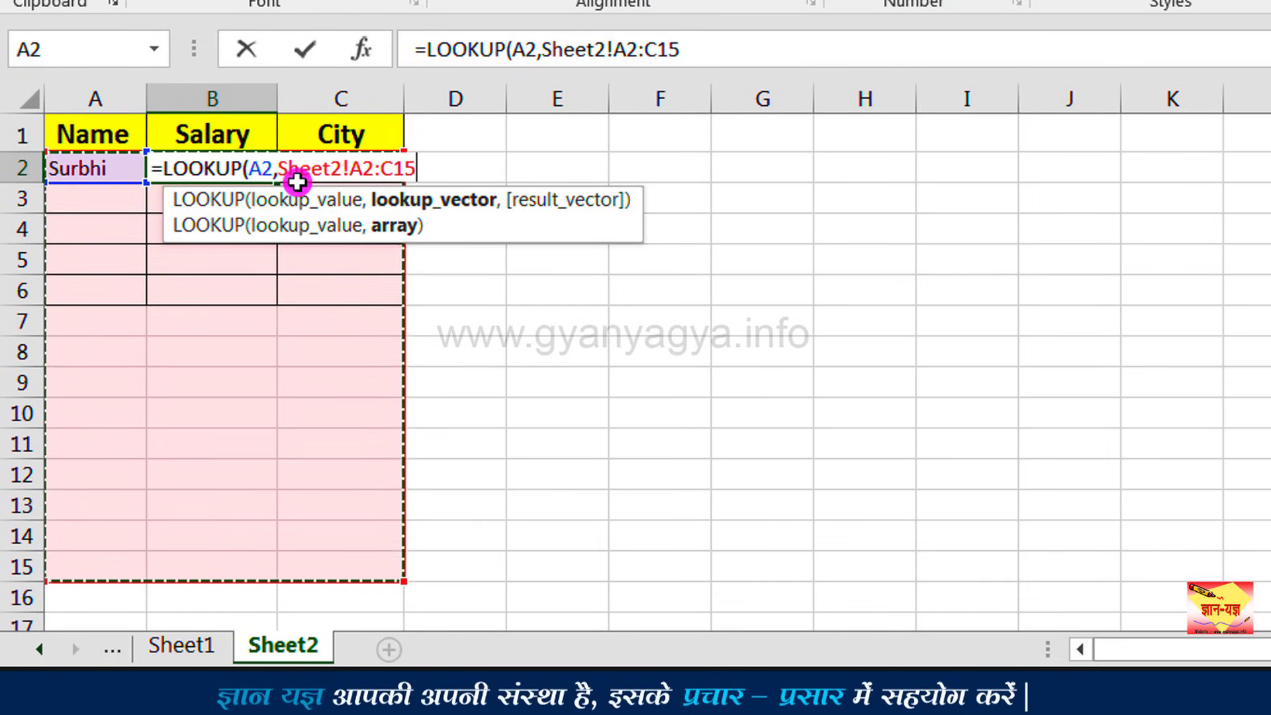
click(344, 167)
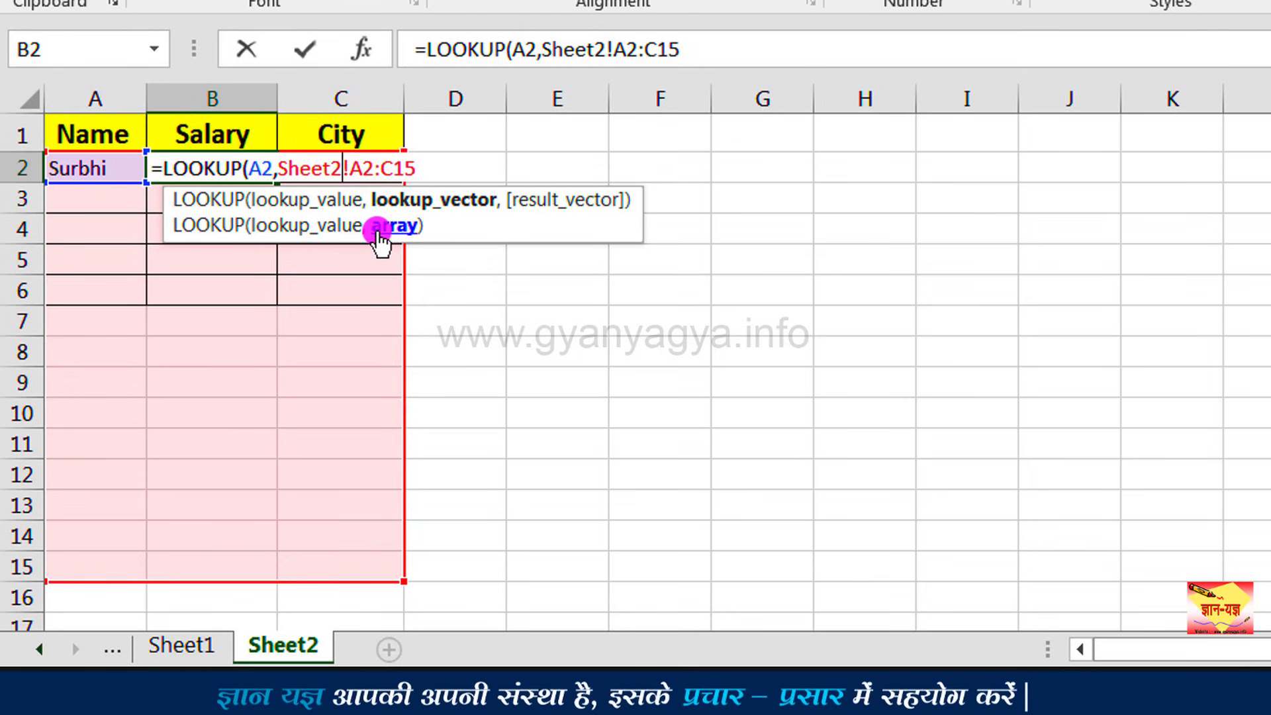
key(BackSpace)
text(15)
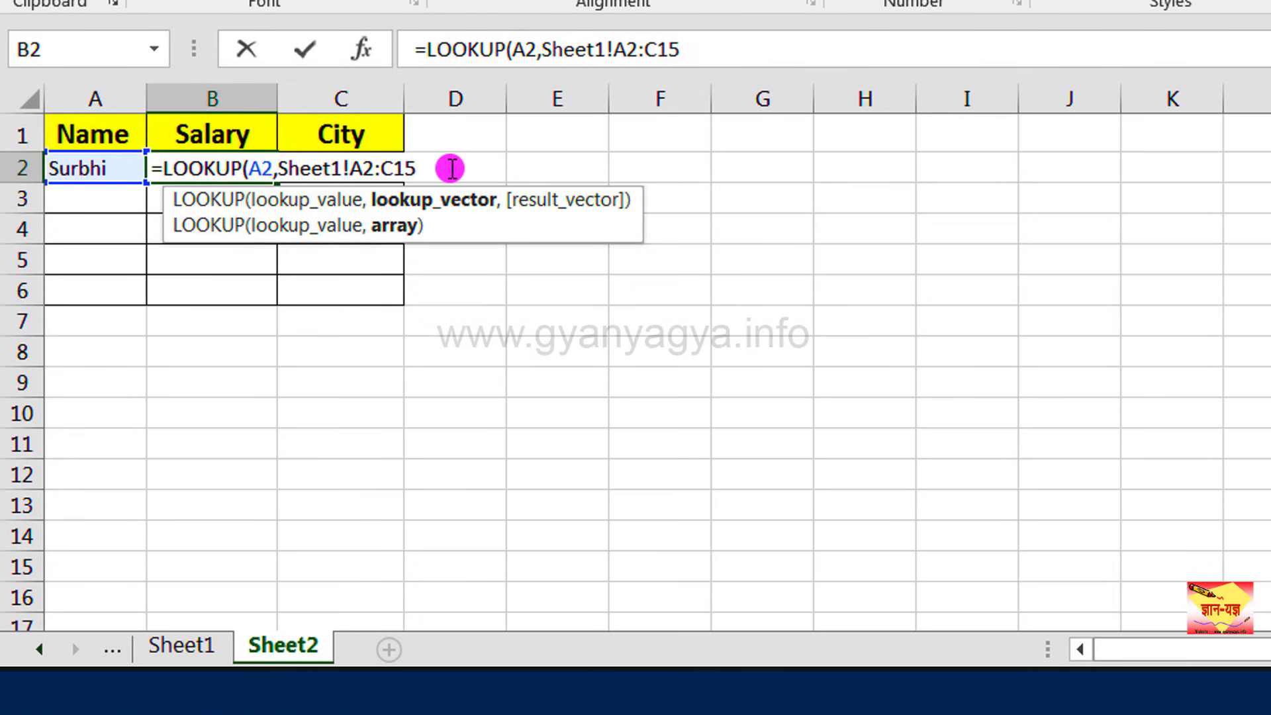
text(,)
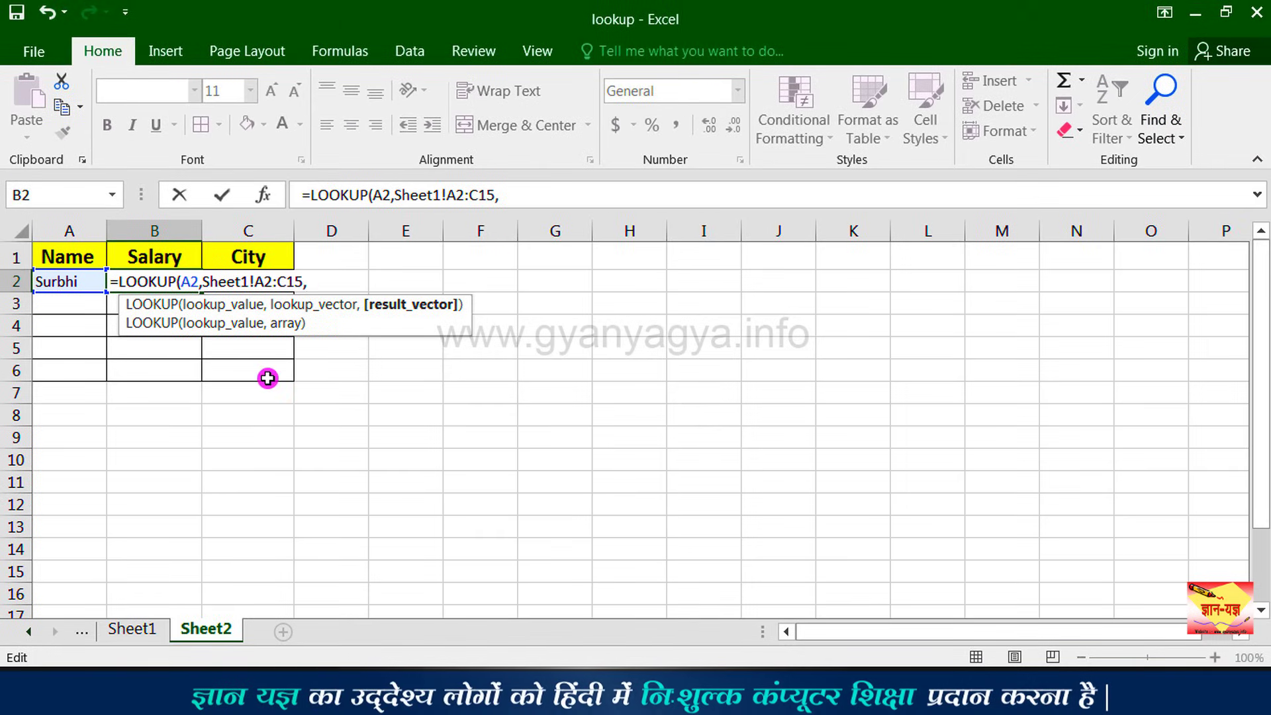
Complete the B2 formula with Sheet1!B2:B15 as the result vector, giving =LOOKUP(A2,Sheet1!A2:C15,Sheet1!B2:B15).
click(134, 629)
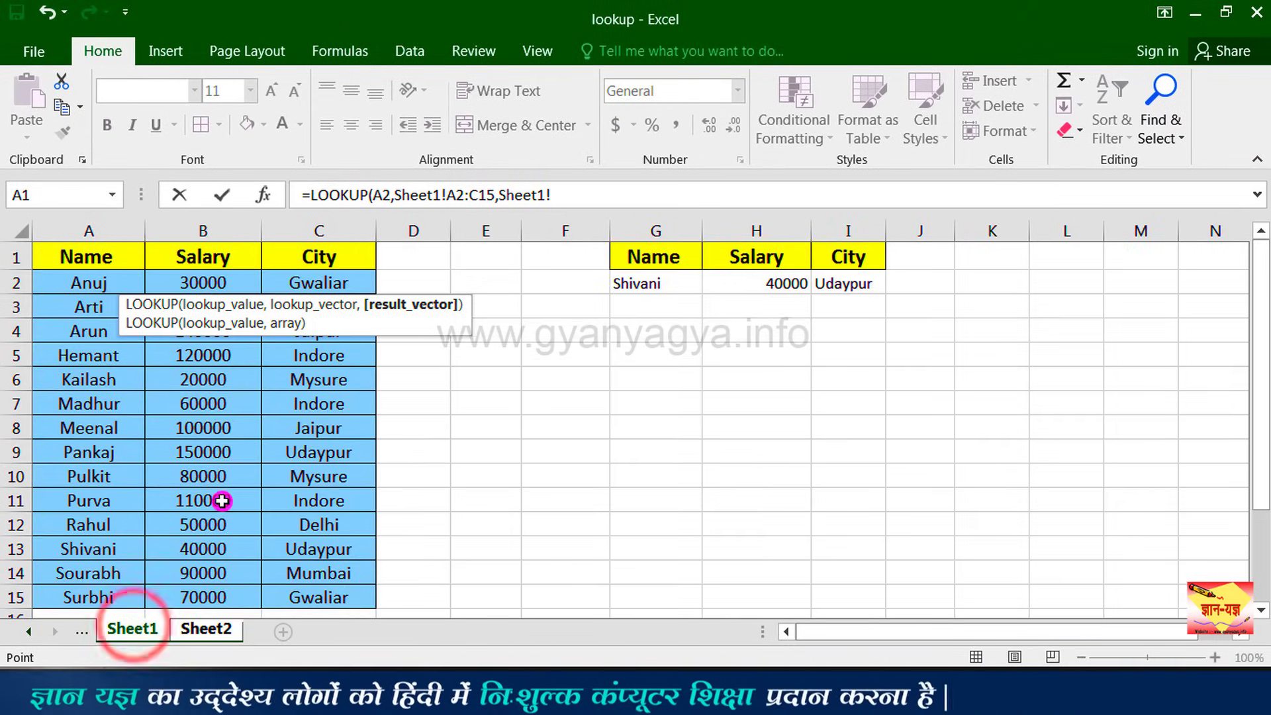
drag(203, 283, 213, 325)
drag(214, 392, 213, 597)
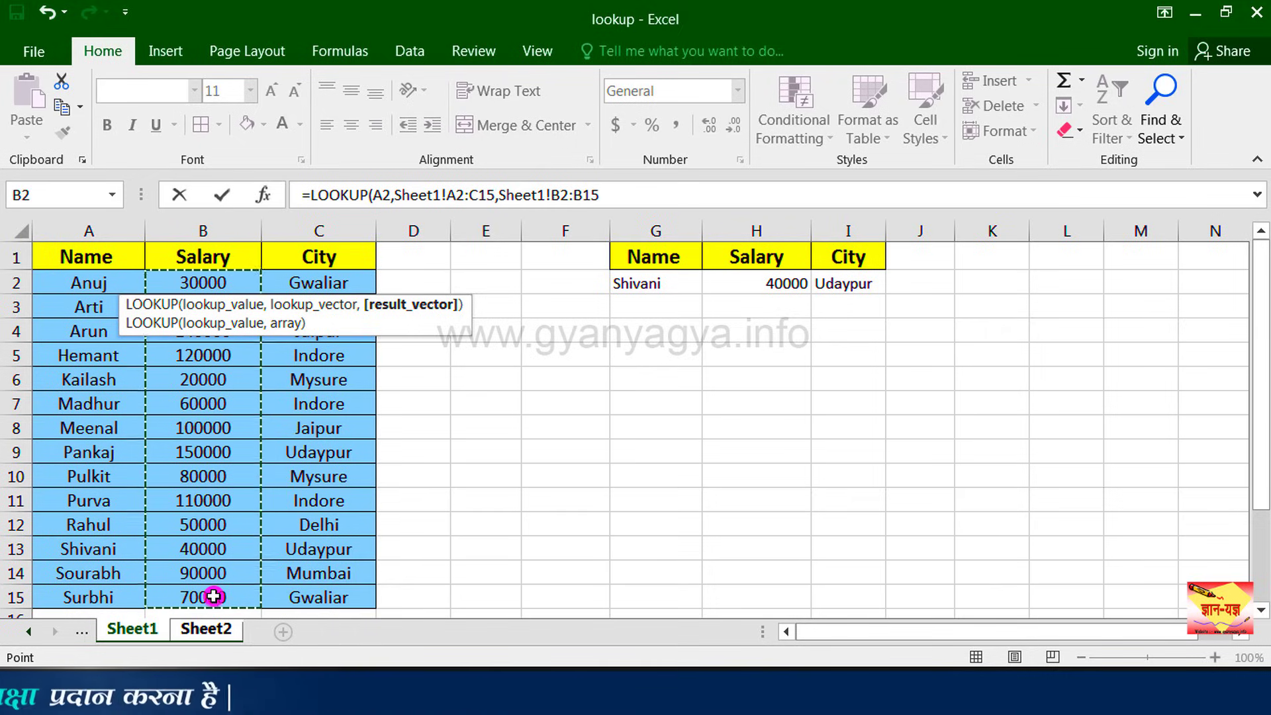
click(210, 630)
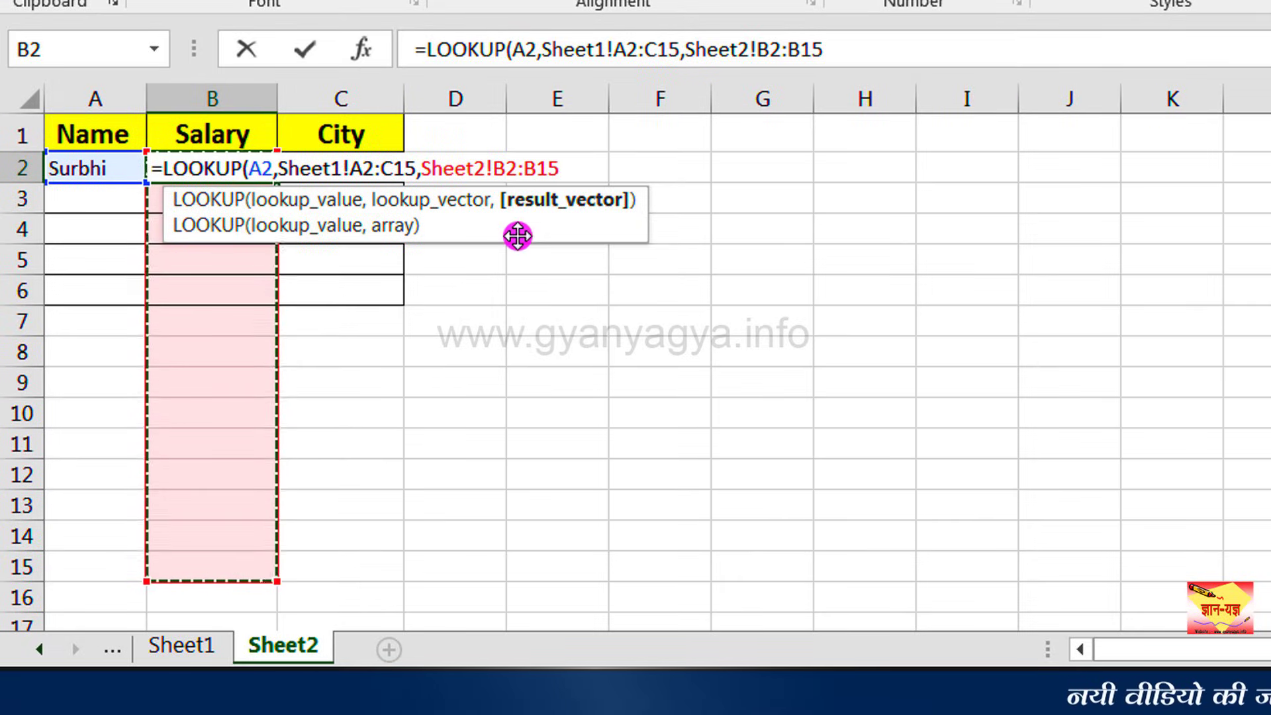
click(487, 172)
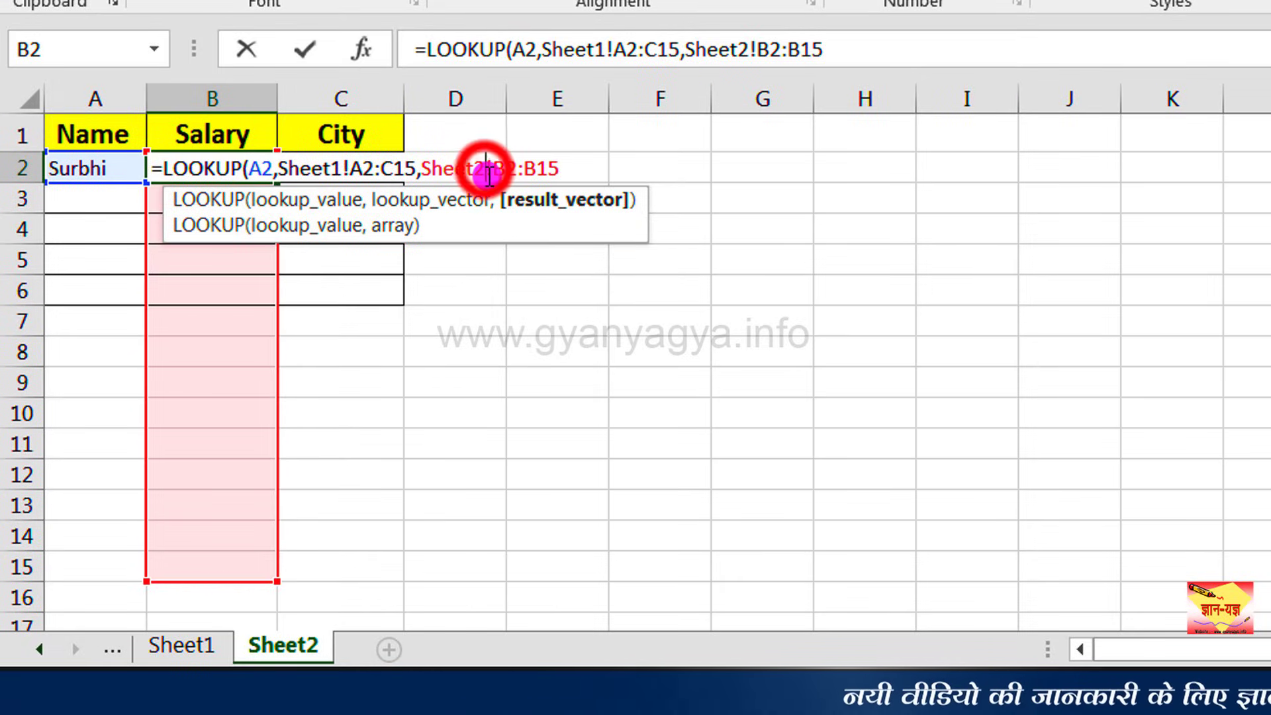
key(BackSpace)
text(1)
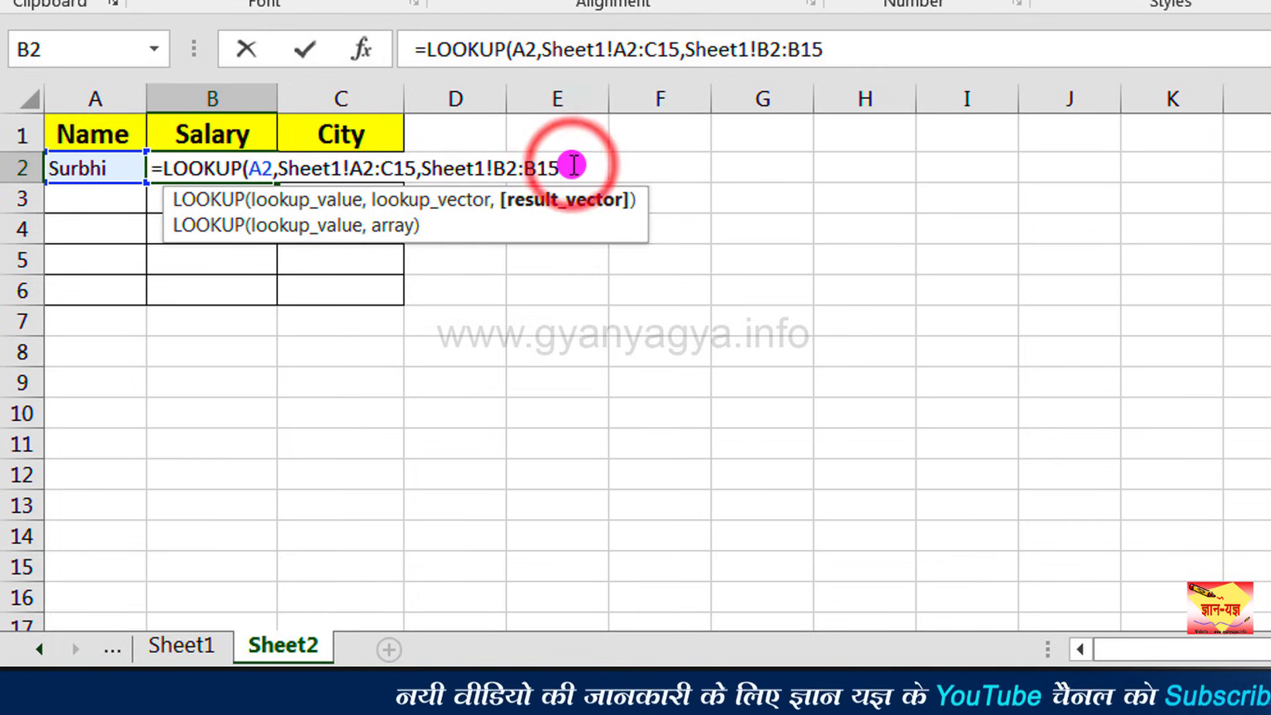
key(Return)
Compare the looked-up salary in B2 of Sheet2 with the salary in row 15 of Sheet1.
click(209, 176)
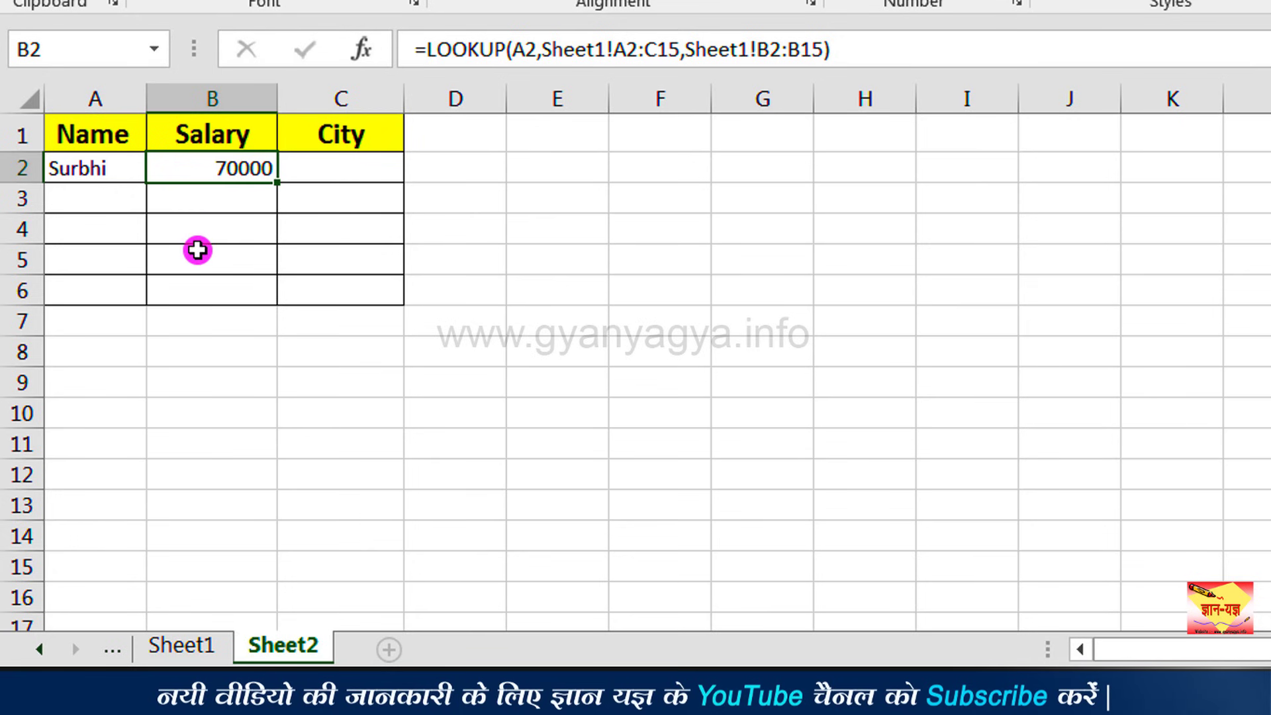
click(191, 643)
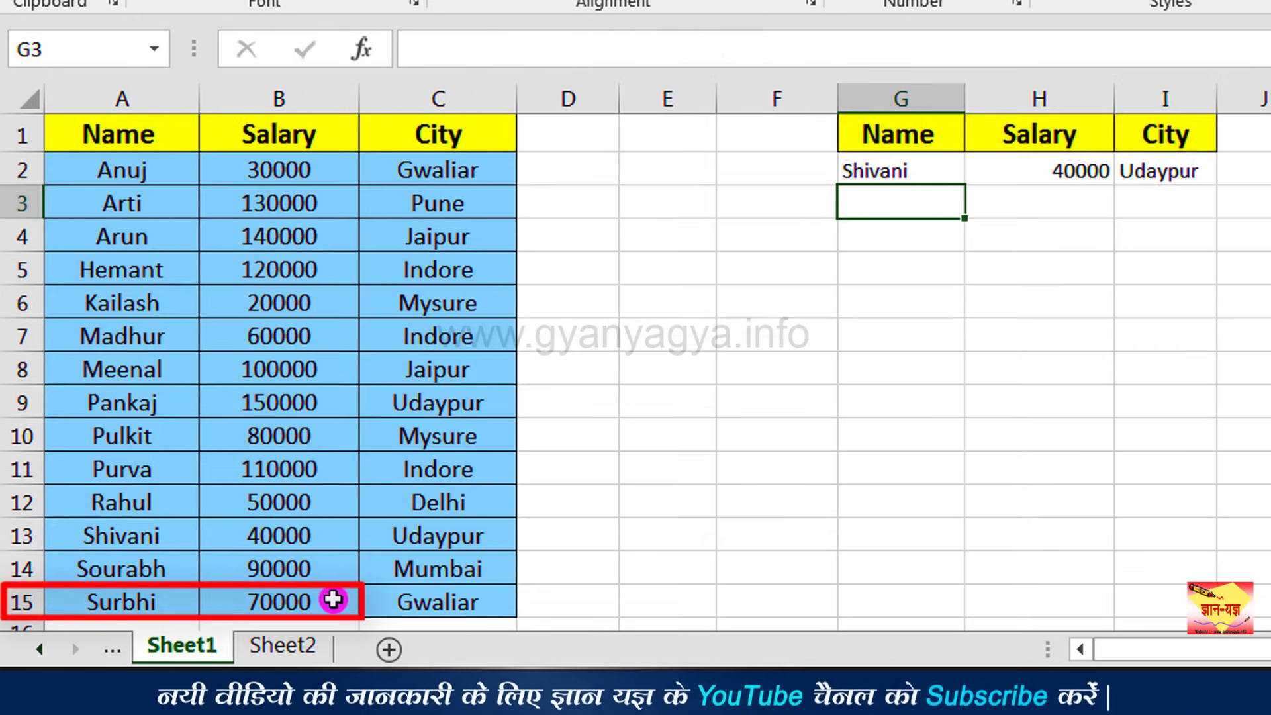
click(283, 645)
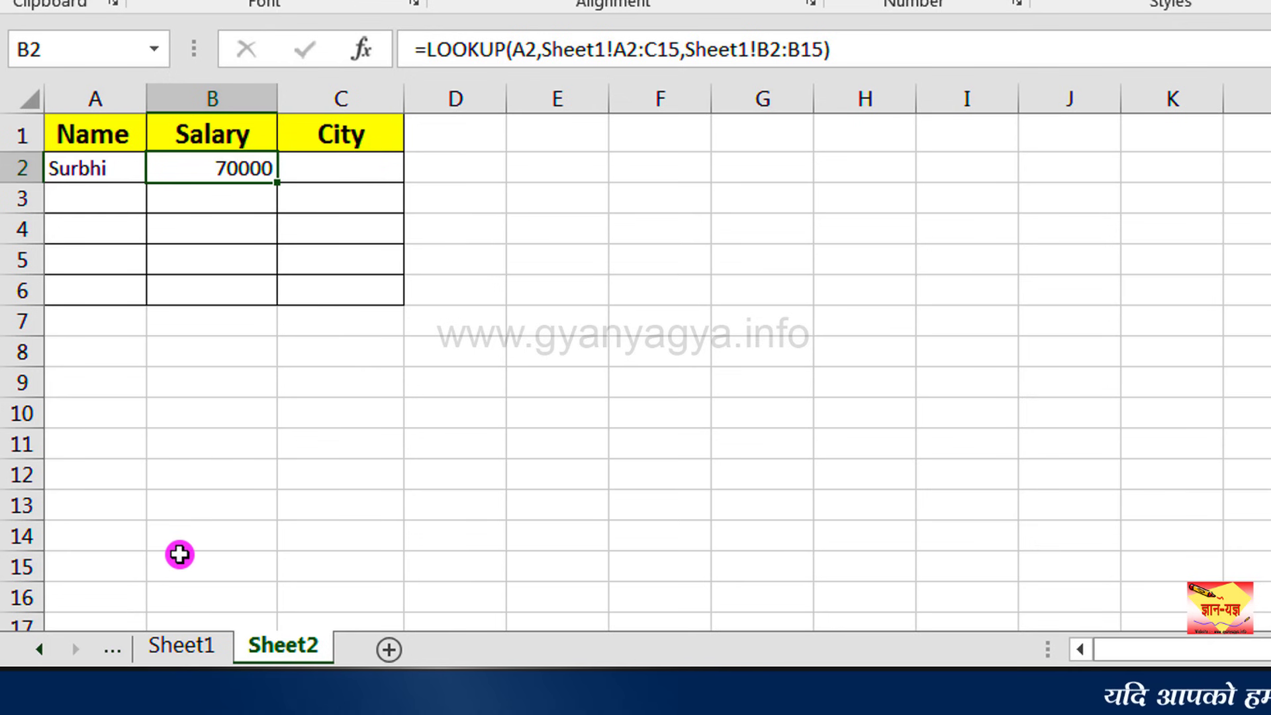
Show Sheet1 of the lookup workbook, switch to Book1, and enter the name from A12 of that sheet in Book1's A2.
click(181, 644)
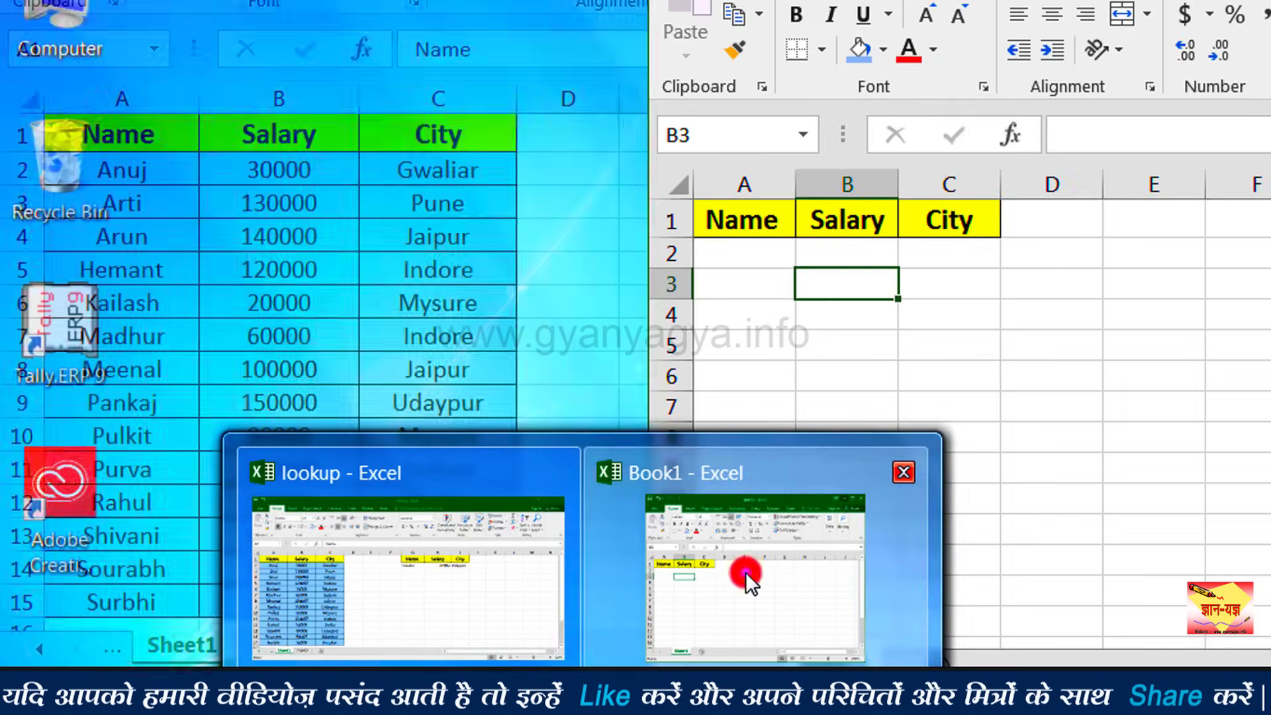
click(741, 573)
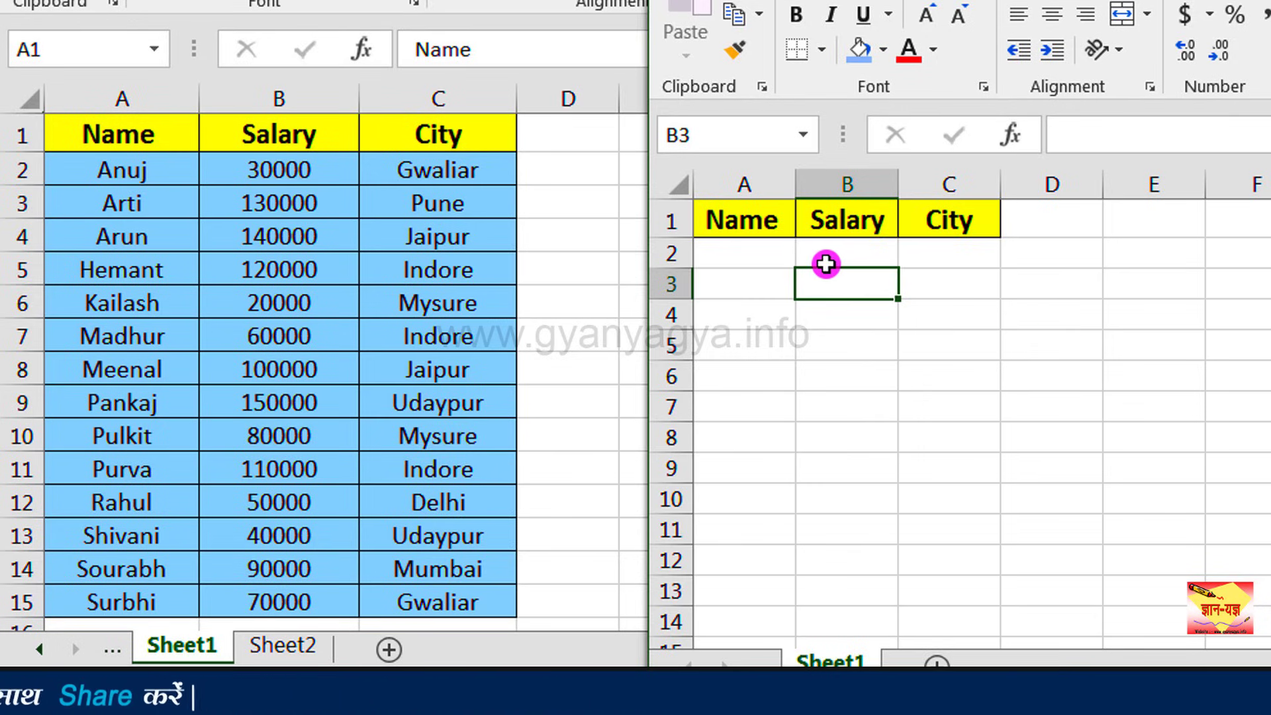
click(760, 249)
text(Rahul)
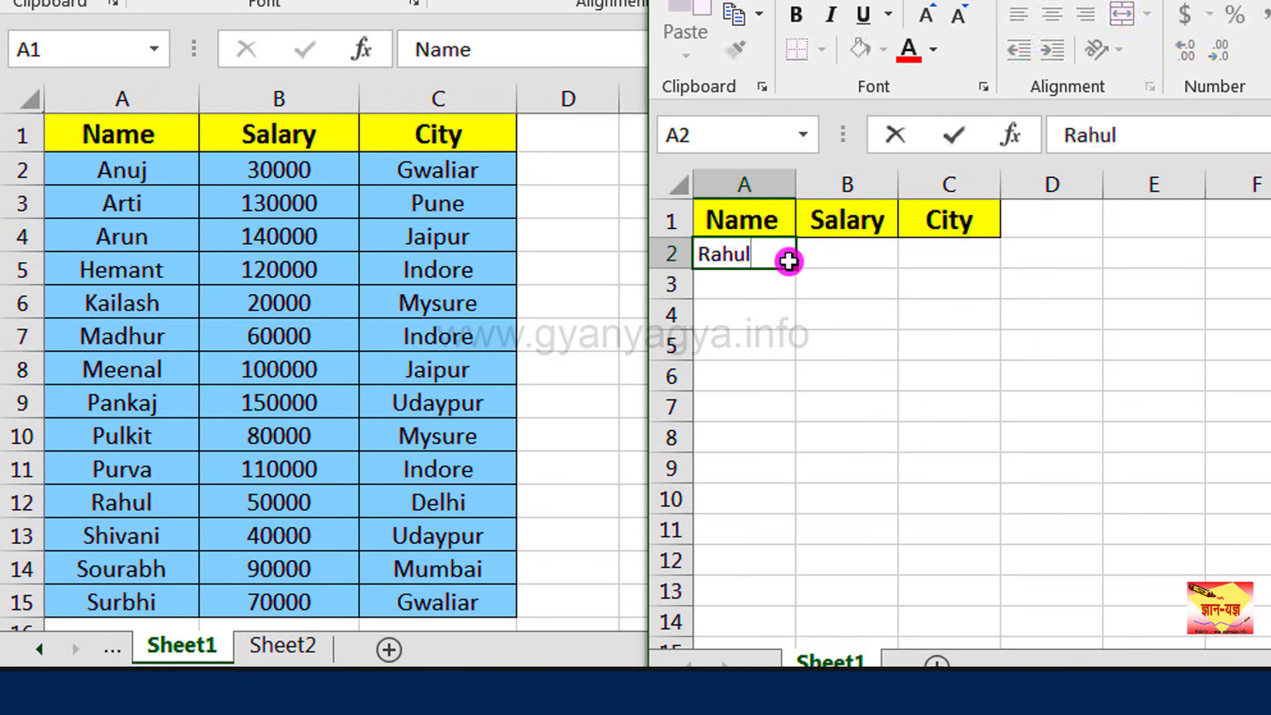
key(Tab)
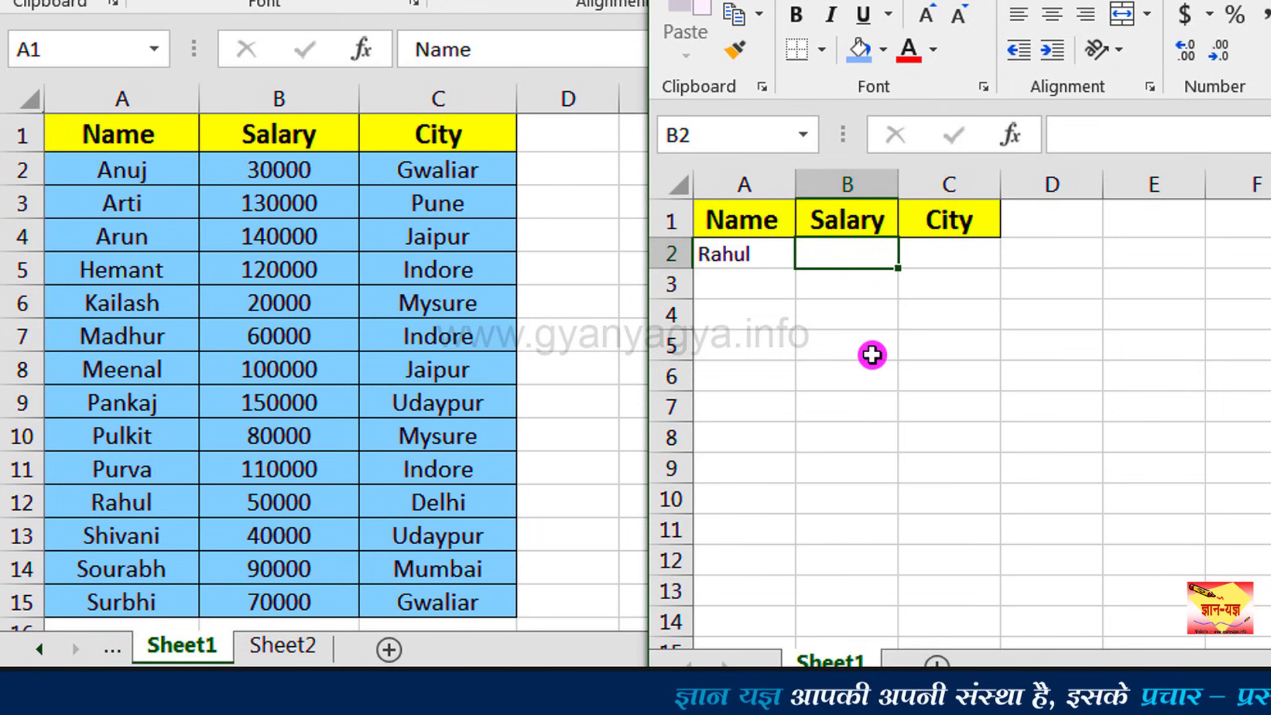
Start a LOOKUP formula in B2 of Book1 with A2 as the lookup value and [lookup.xlsx]Sheet1!$A$2:$C$15 as the lookup vector.
text(=)
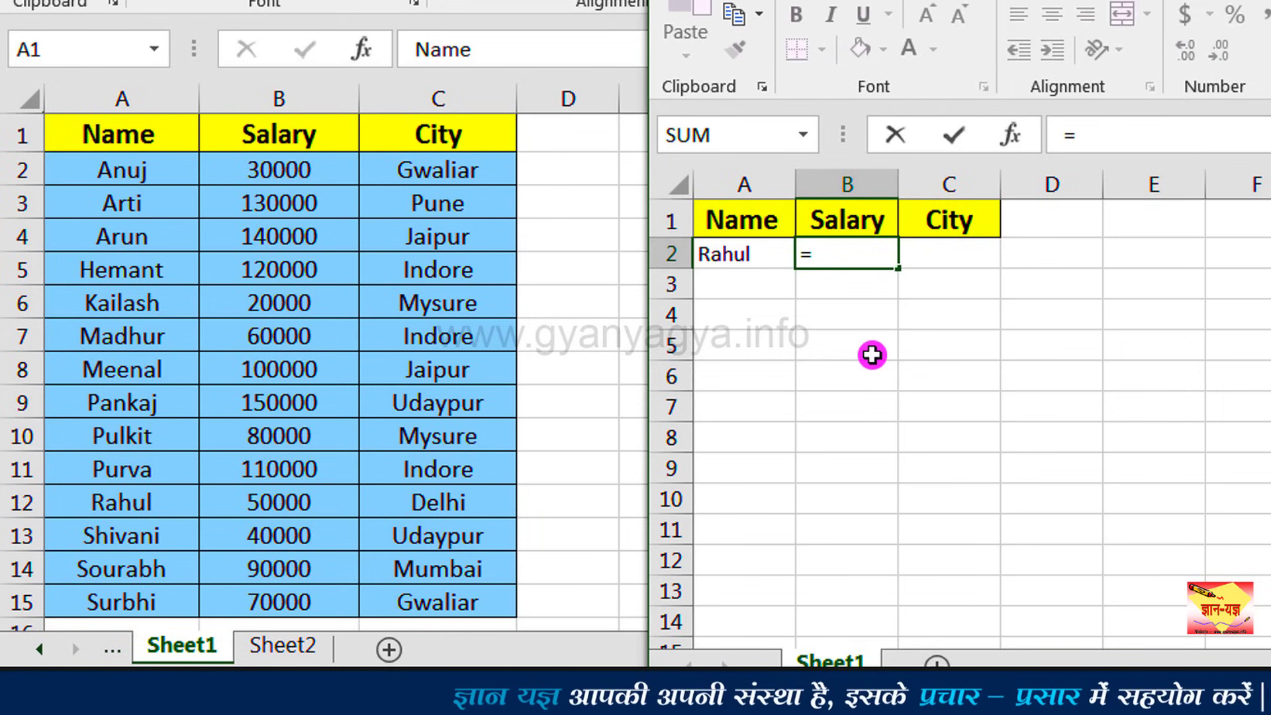
text(loo)
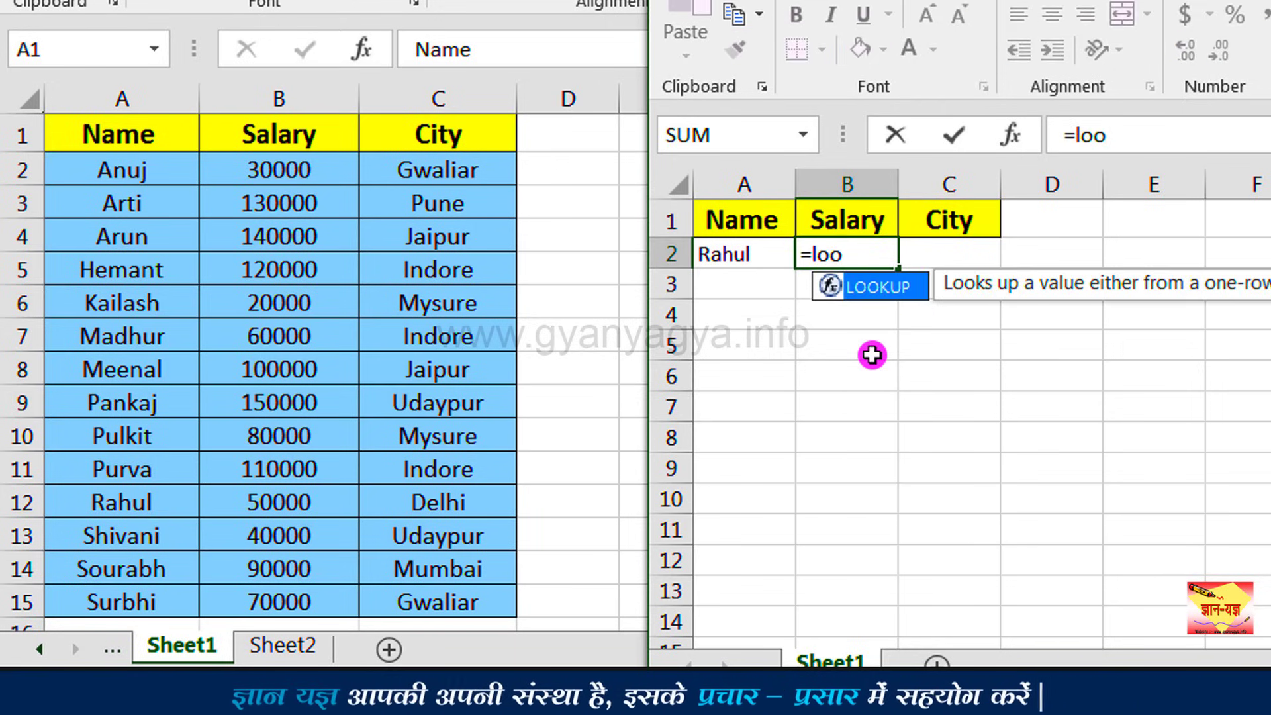
key(Tab)
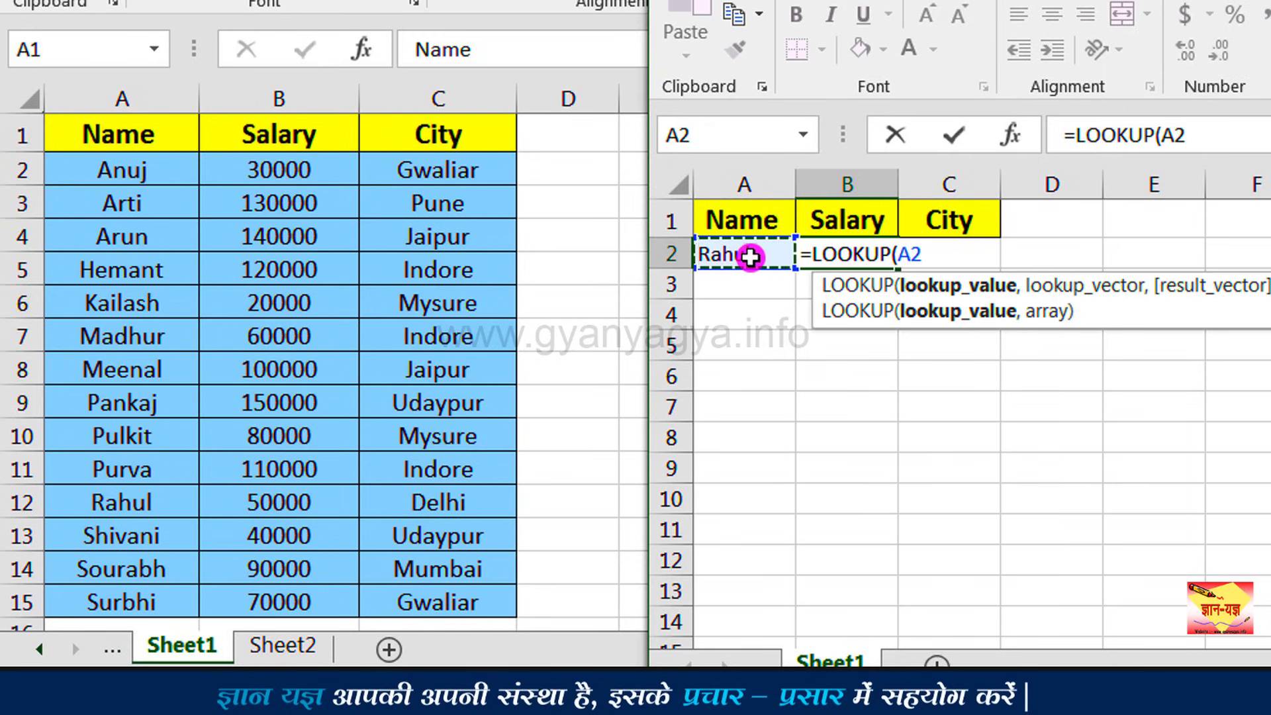
text(,)
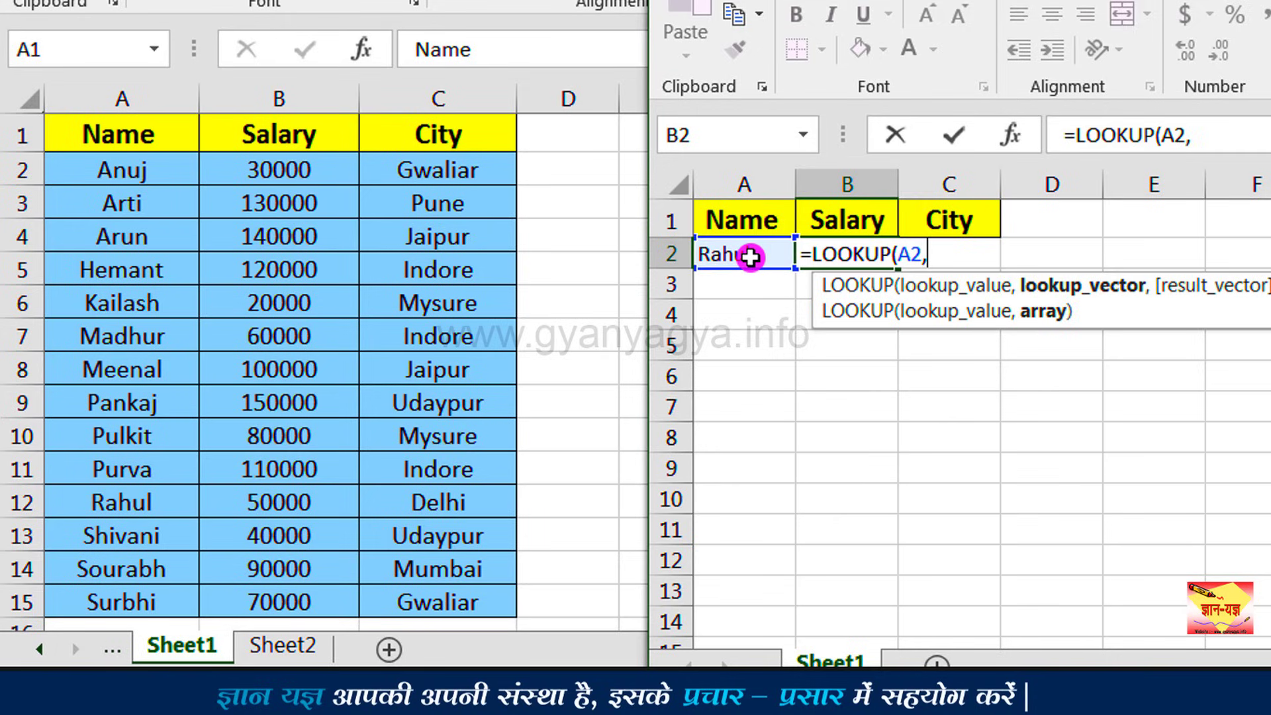
click(166, 164)
drag(162, 170, 440, 601)
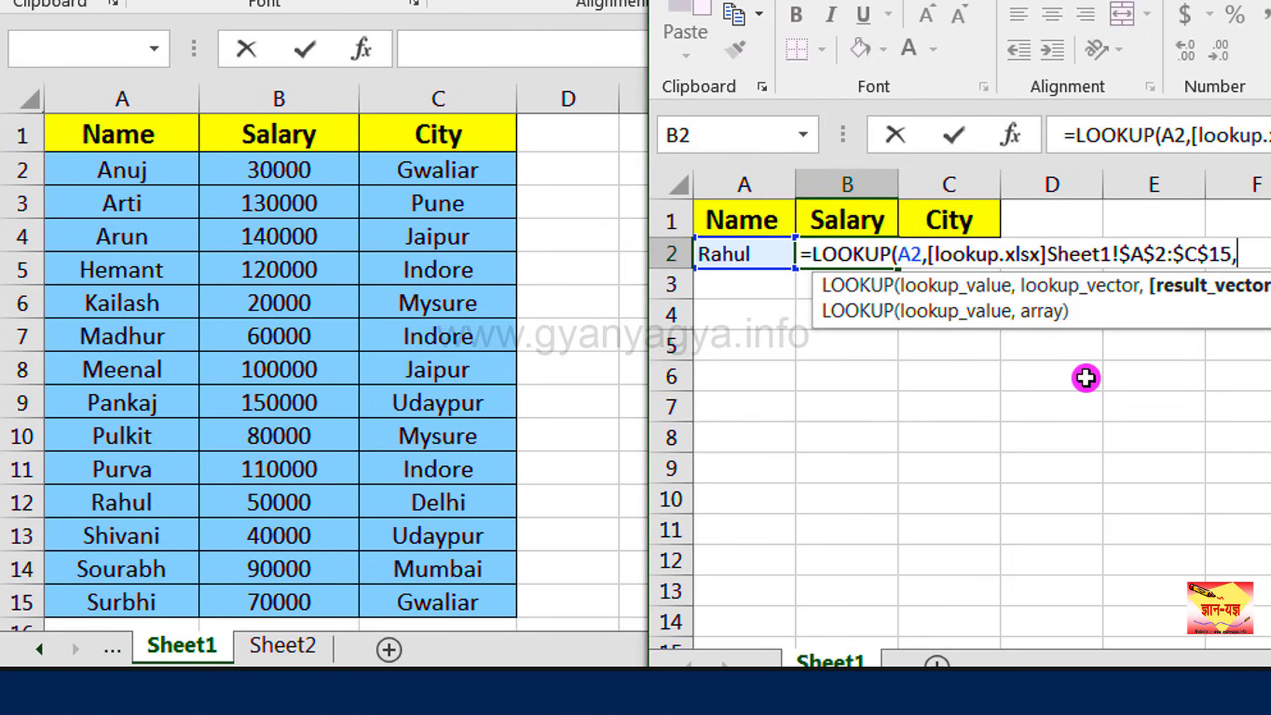
Complete the B2 formula in Book1 with [lookup.xlsx]Sheet1!$B$2:$B$15 as the result vector and review the resulting cell.
click(291, 171)
click(291, 171)
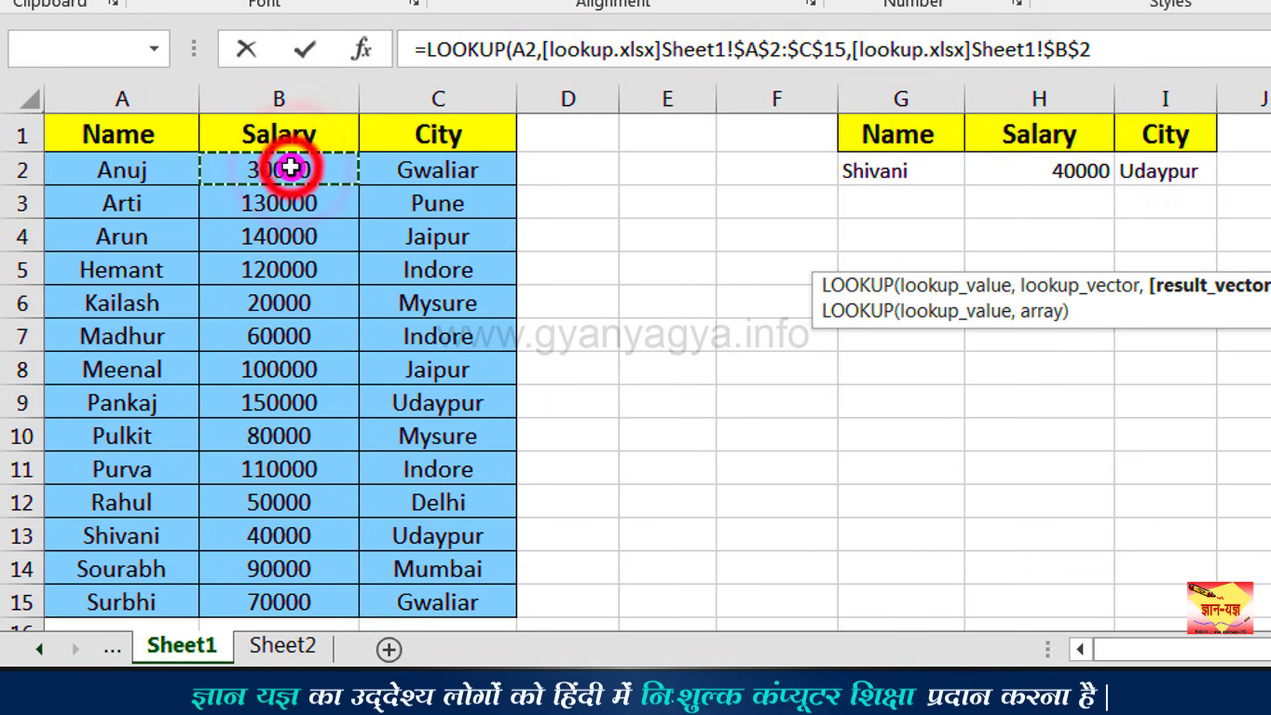
drag(284, 284, 294, 585)
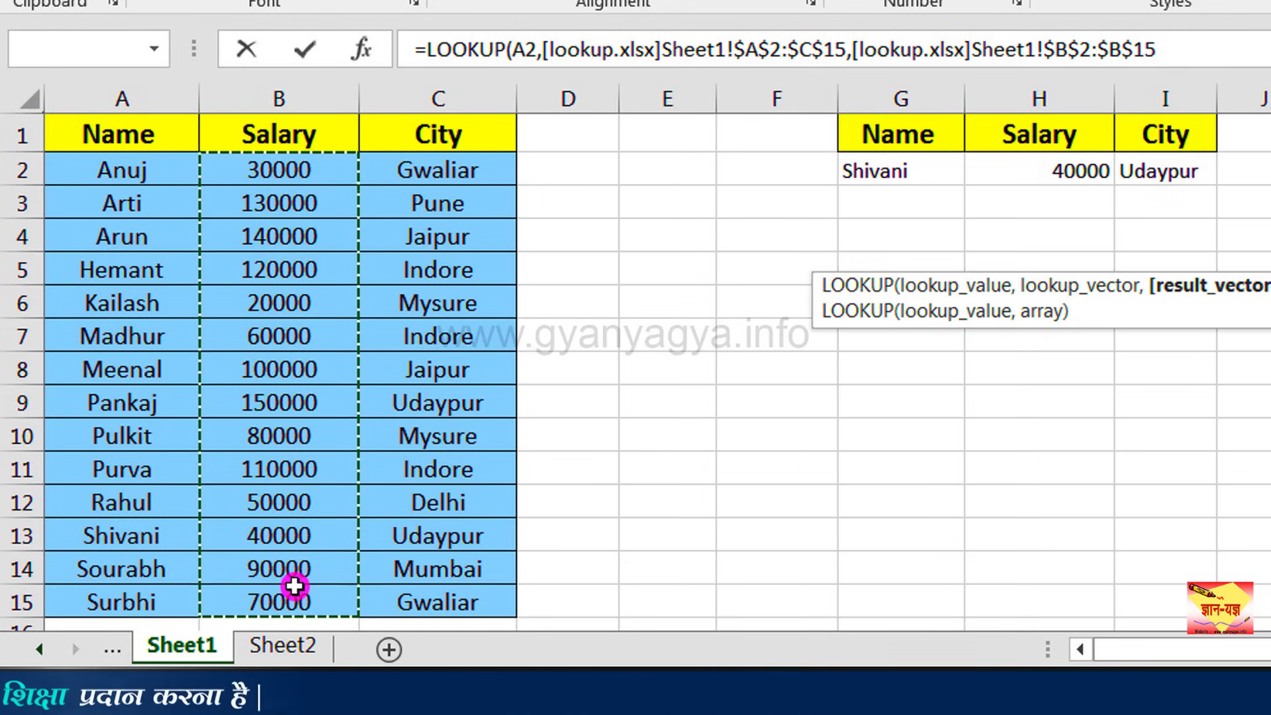
key(Return)
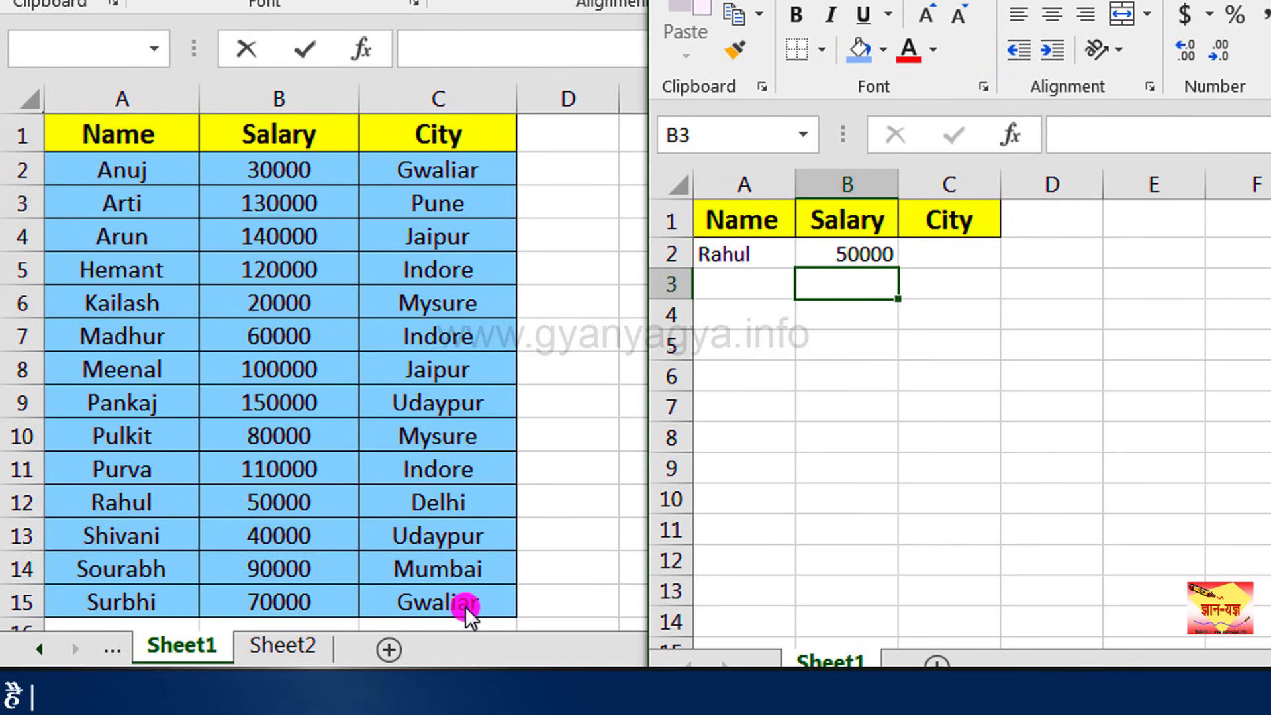
click(860, 265)
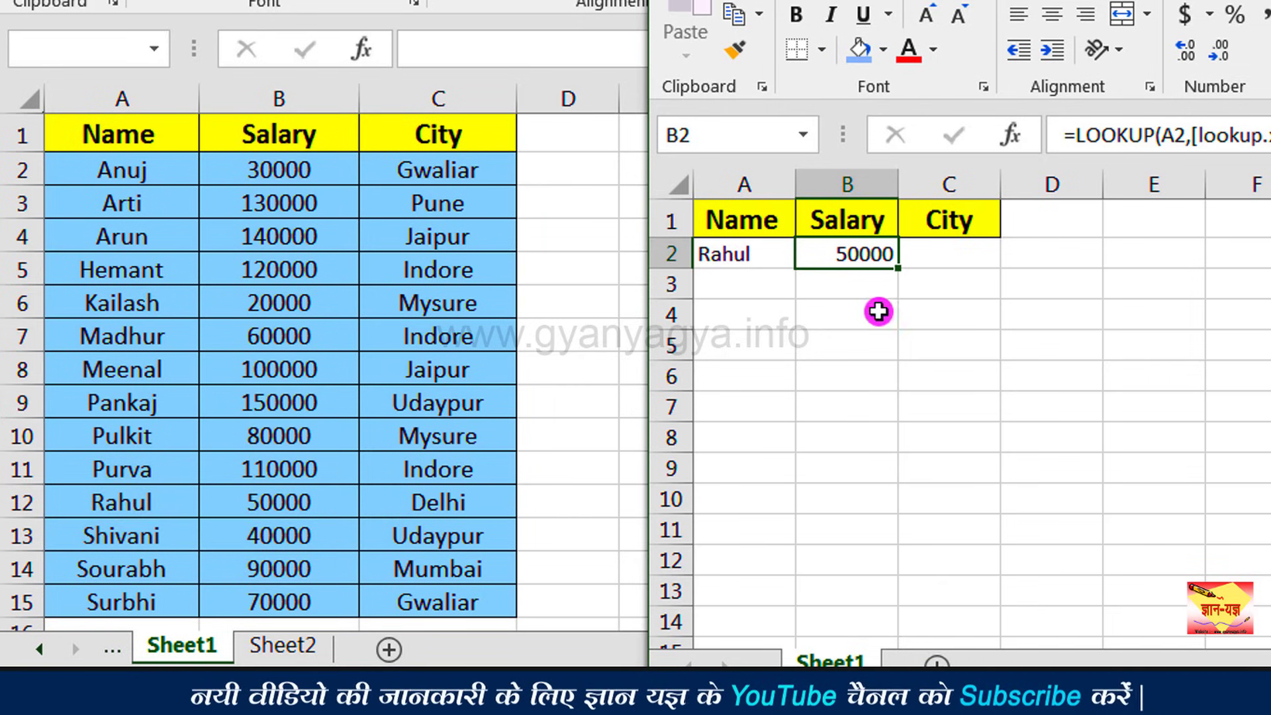
click(966, 261)
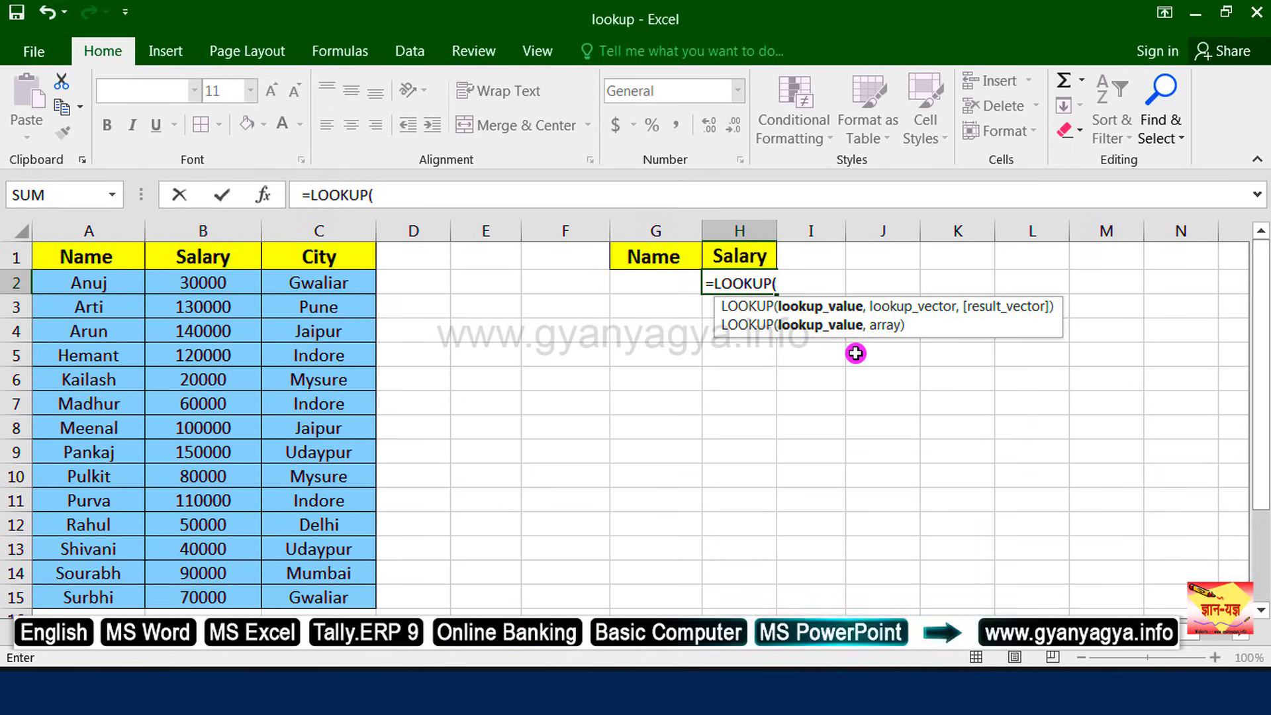
Cancel the unfinished LOOKUP entry in H2 of the lookup workbook and delete the City column C from Sheet1.
key(Escape)
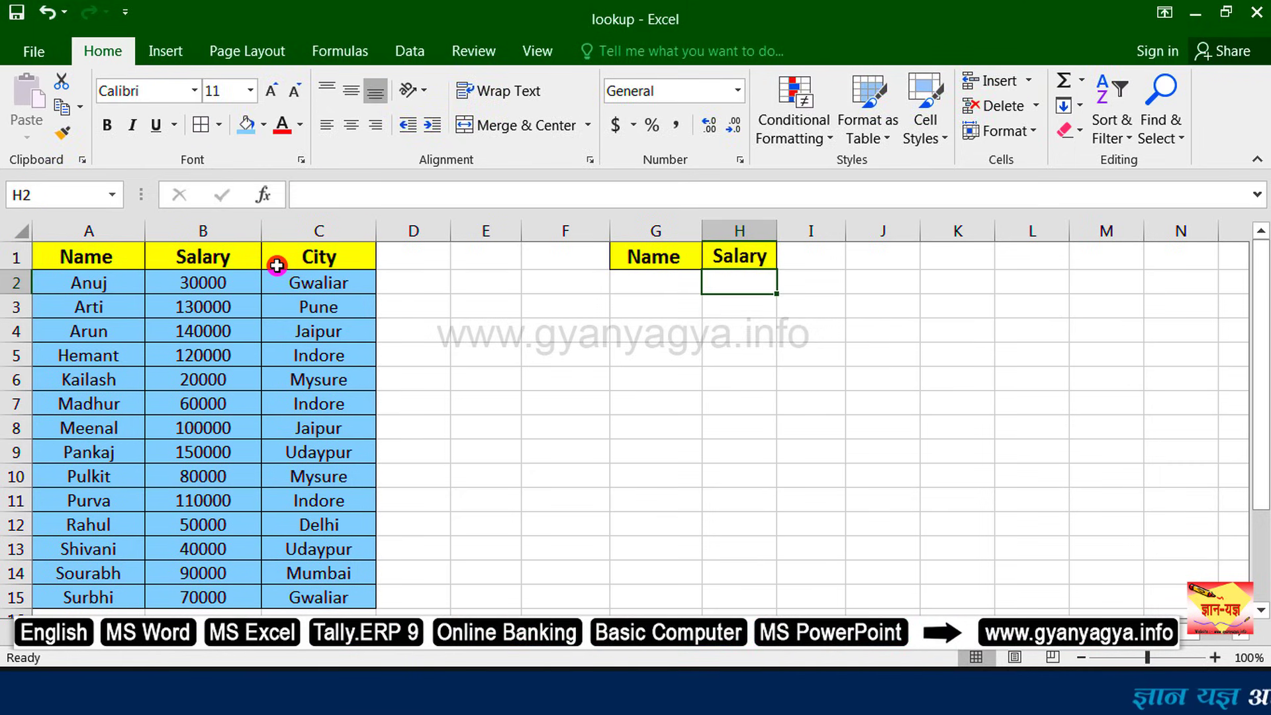
click(185, 229)
click(306, 228)
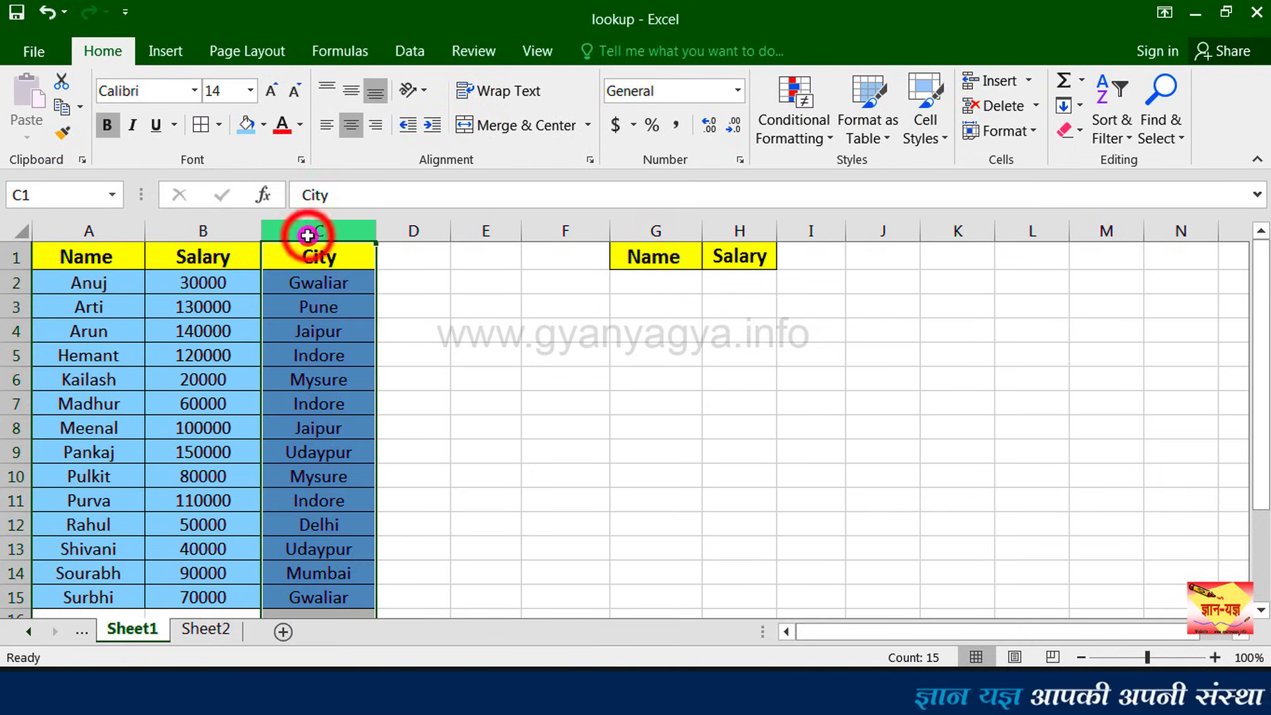
right_click(307, 228)
click(364, 425)
Enter the name from A5 in F2 and start a LOOKUP formula in G2 with F2 as the lookup value.
click(541, 281)
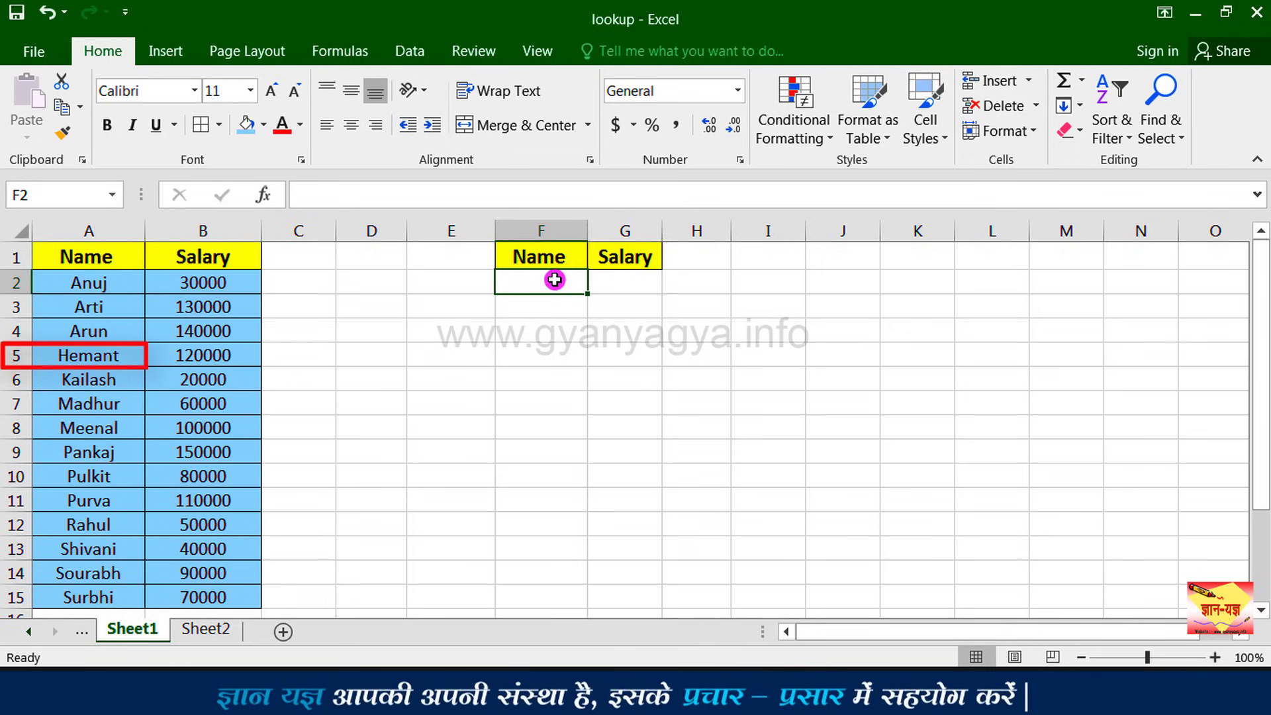
text(Hemant)
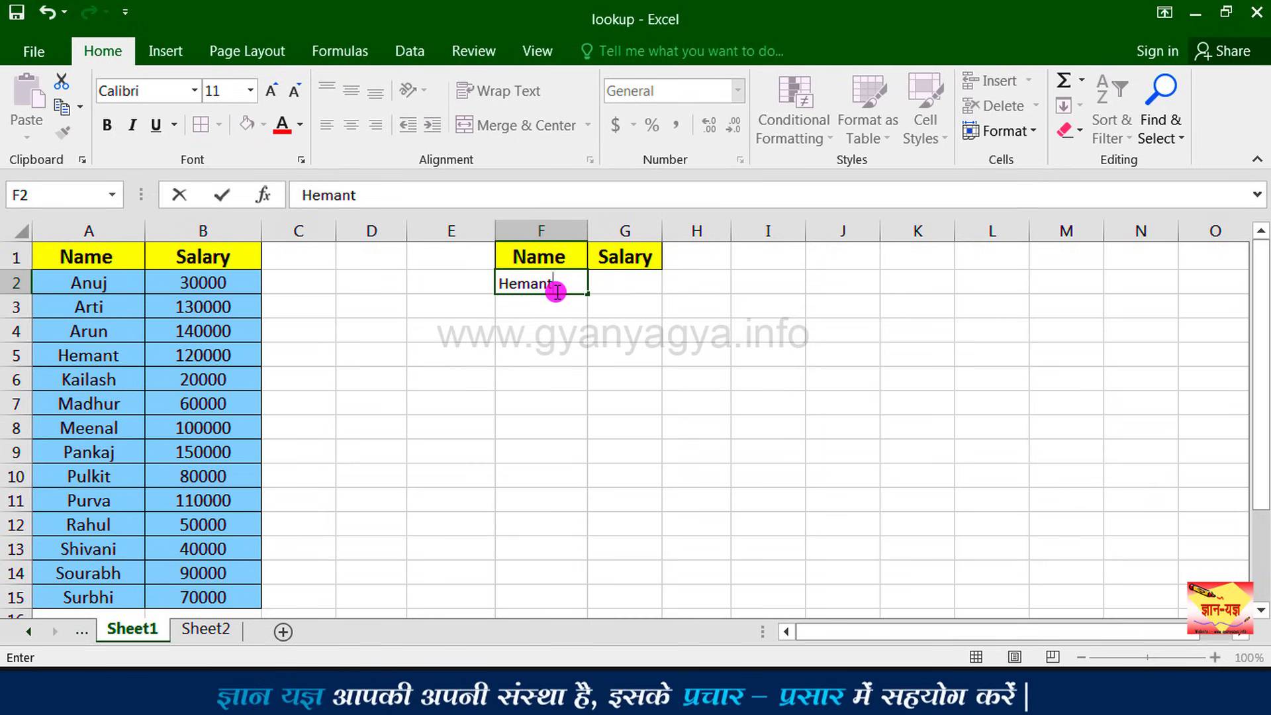
click(636, 289)
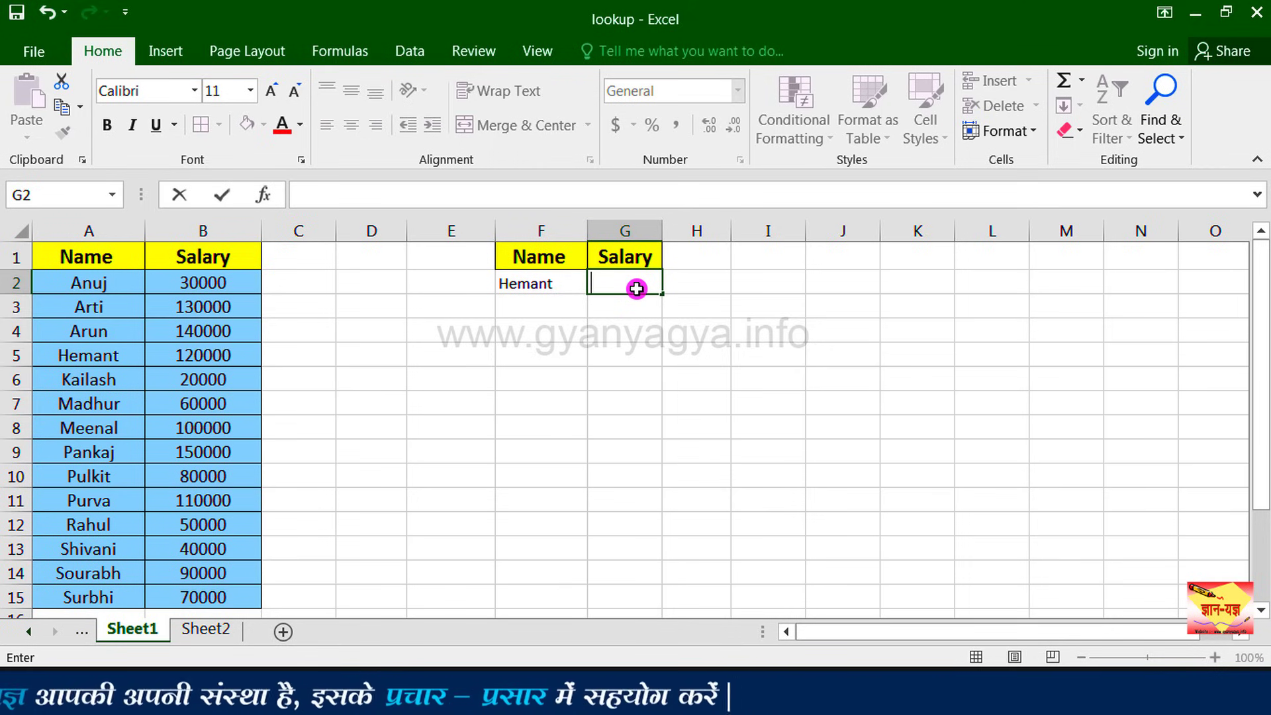
text(=)
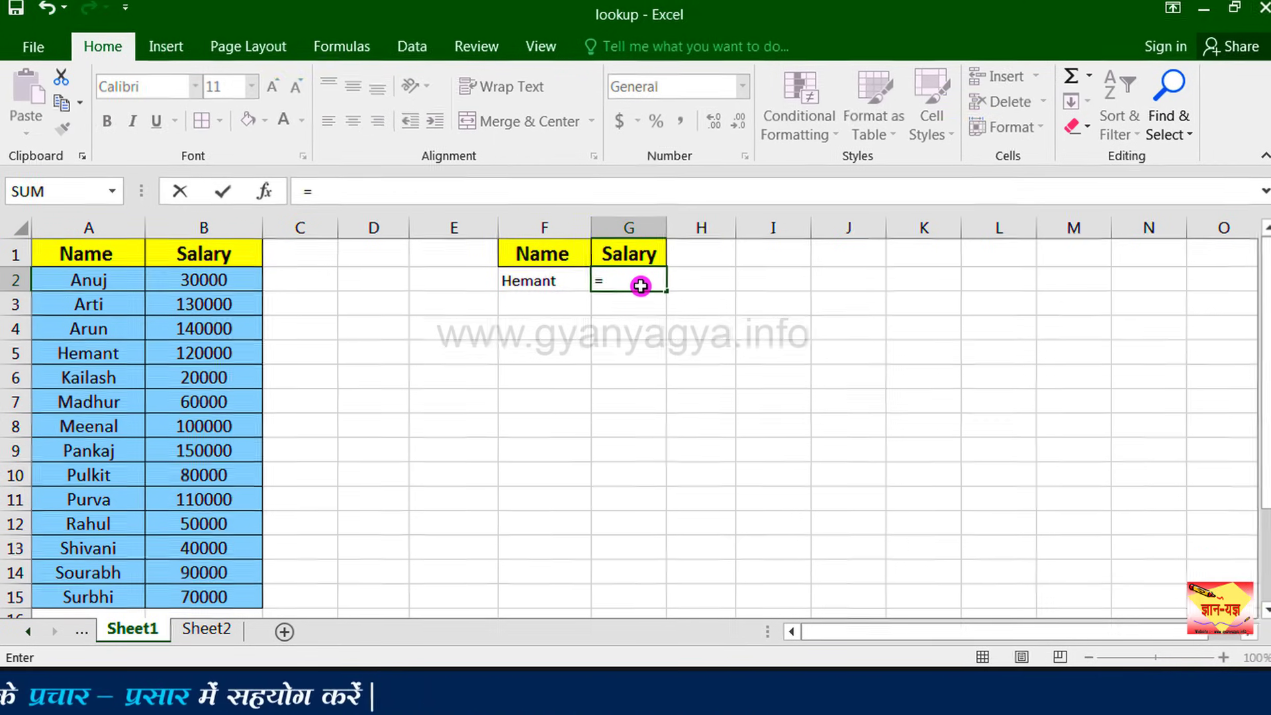
text(lo)
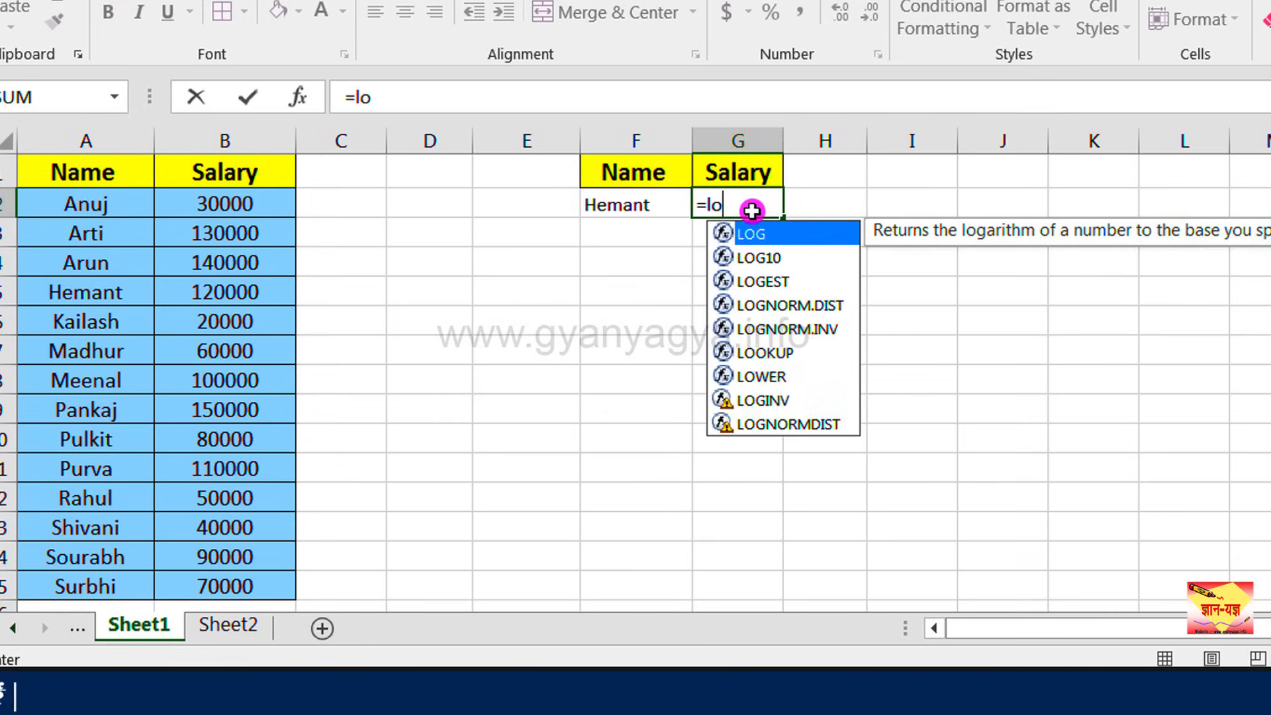
text(o)
double_click(763, 236)
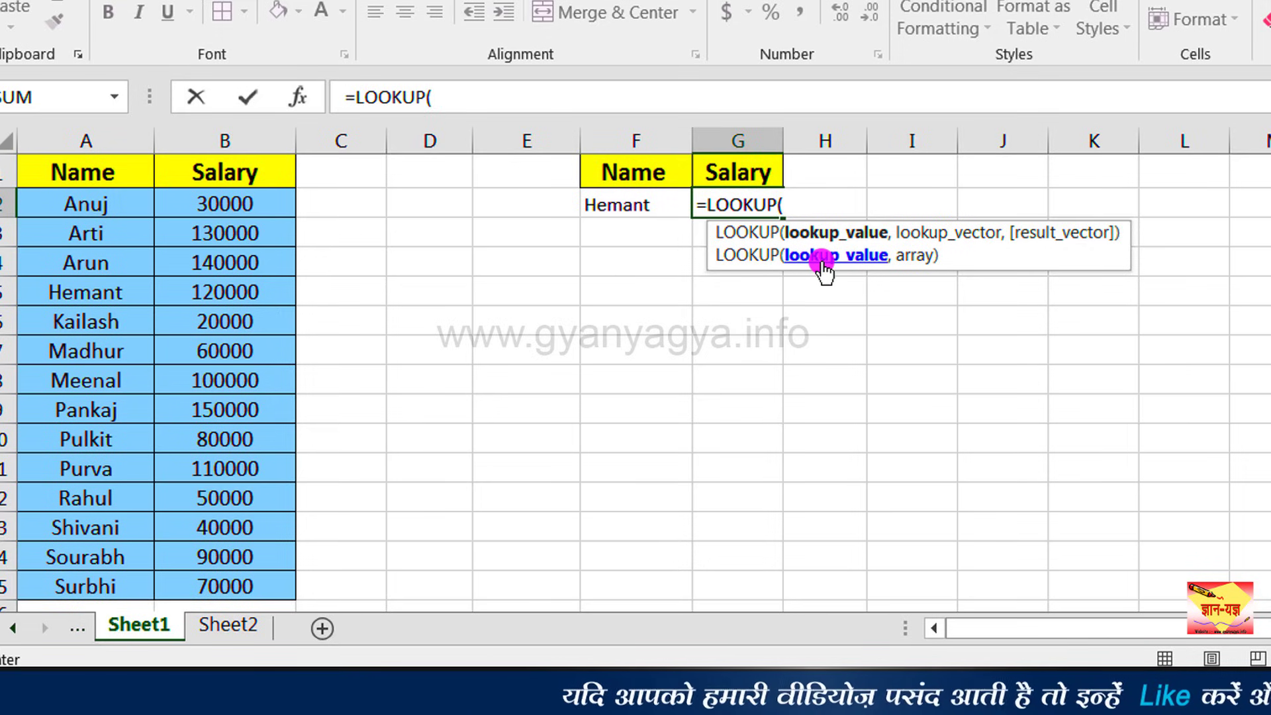
click(635, 207)
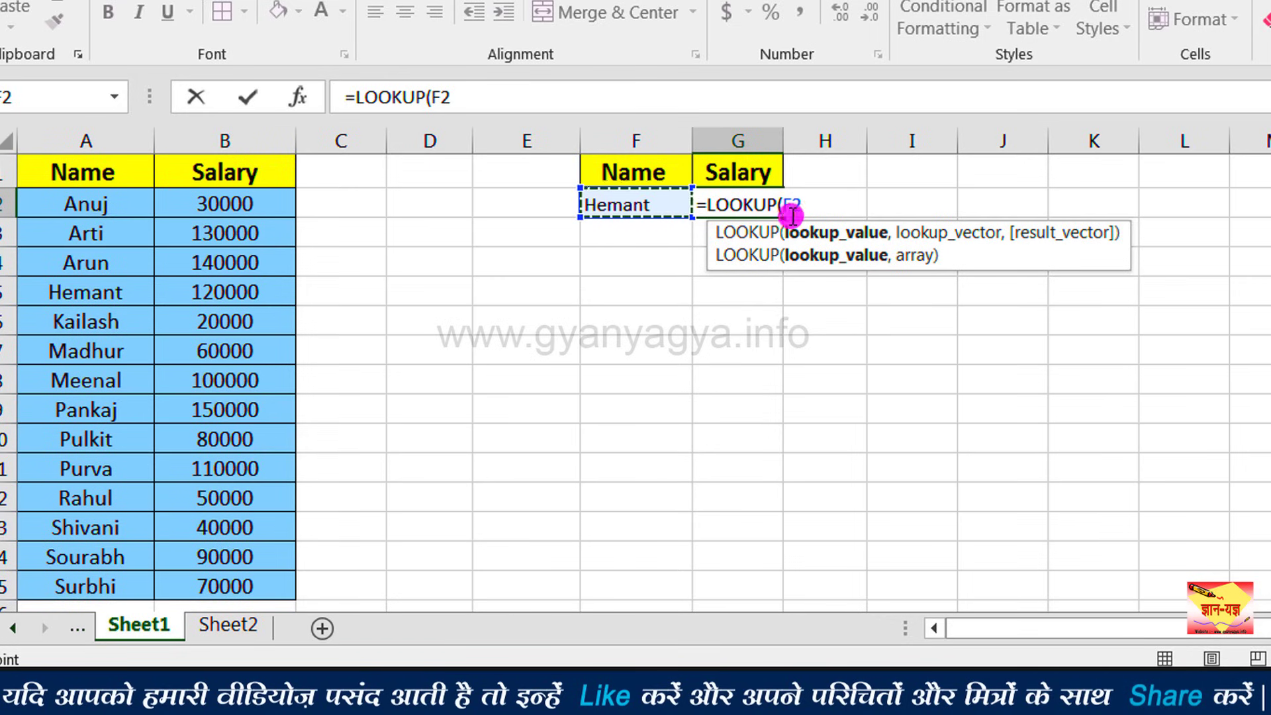
text(,)
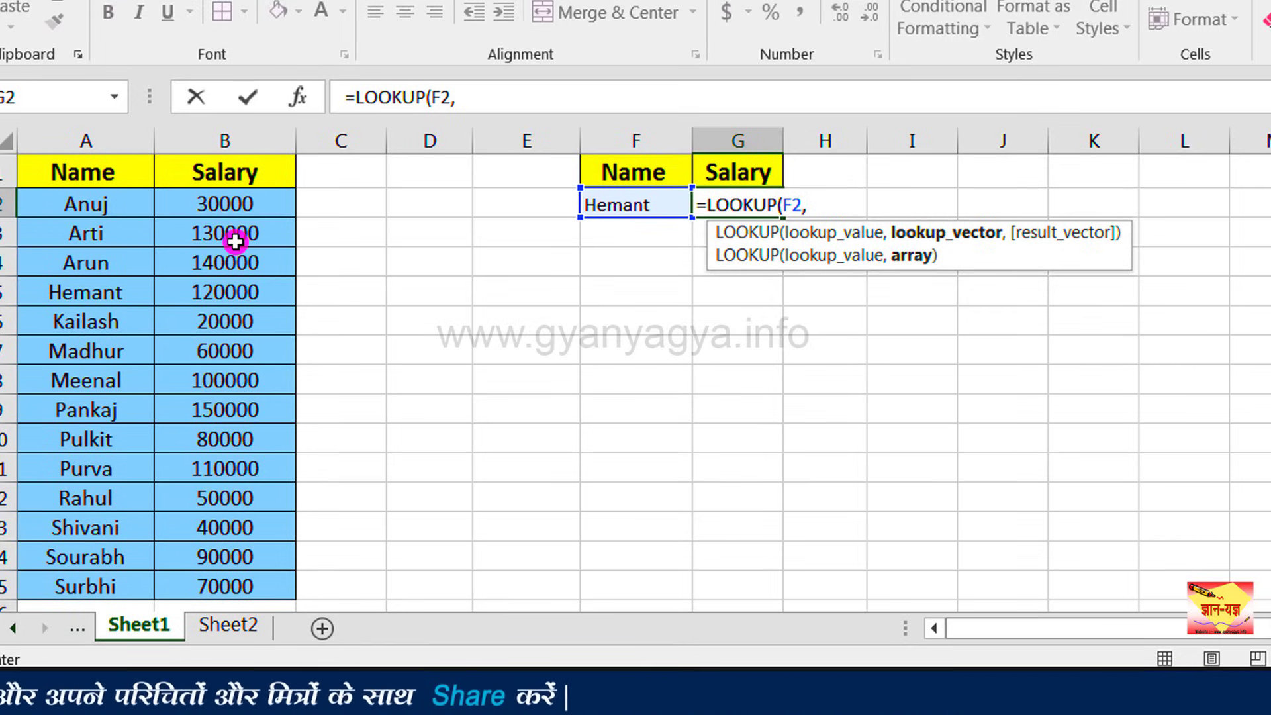
Complete the G2 formula with A2:B15 as the array, giving =LOOKUP(F2,A2:B15), and review the entered formula.
click(122, 208)
drag(122, 208, 240, 586)
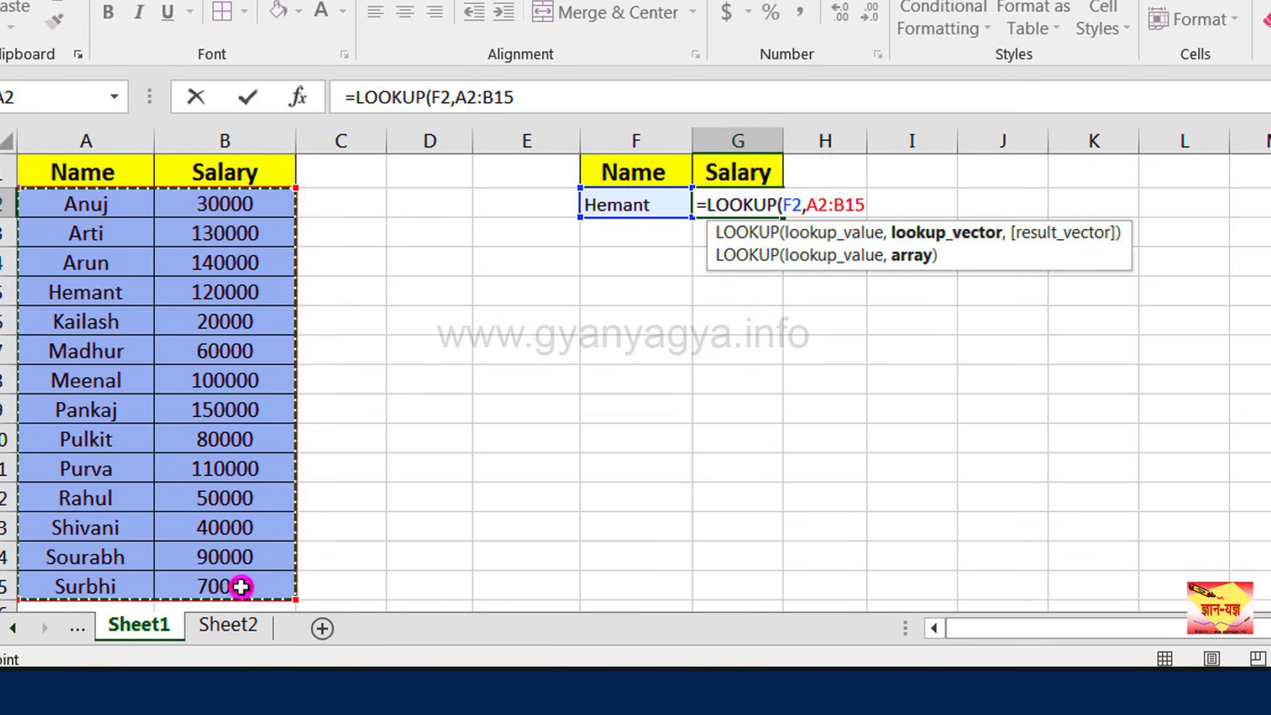
key(Return)
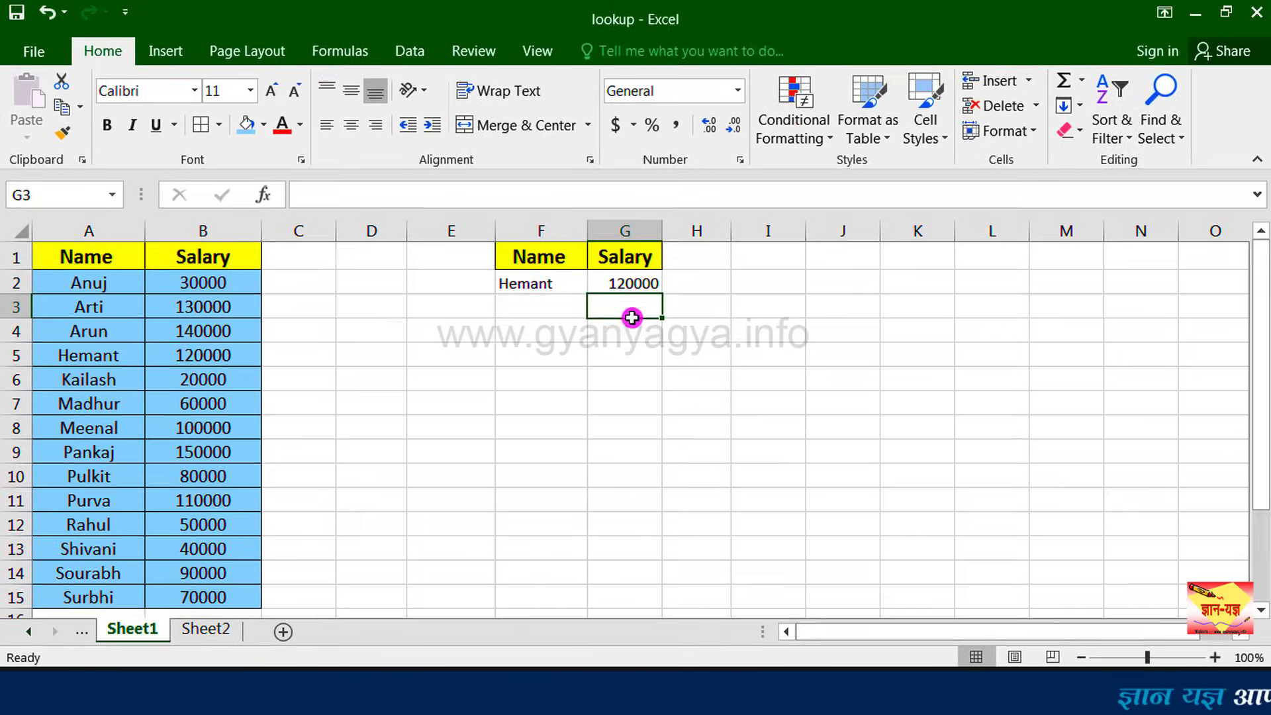
click(632, 289)
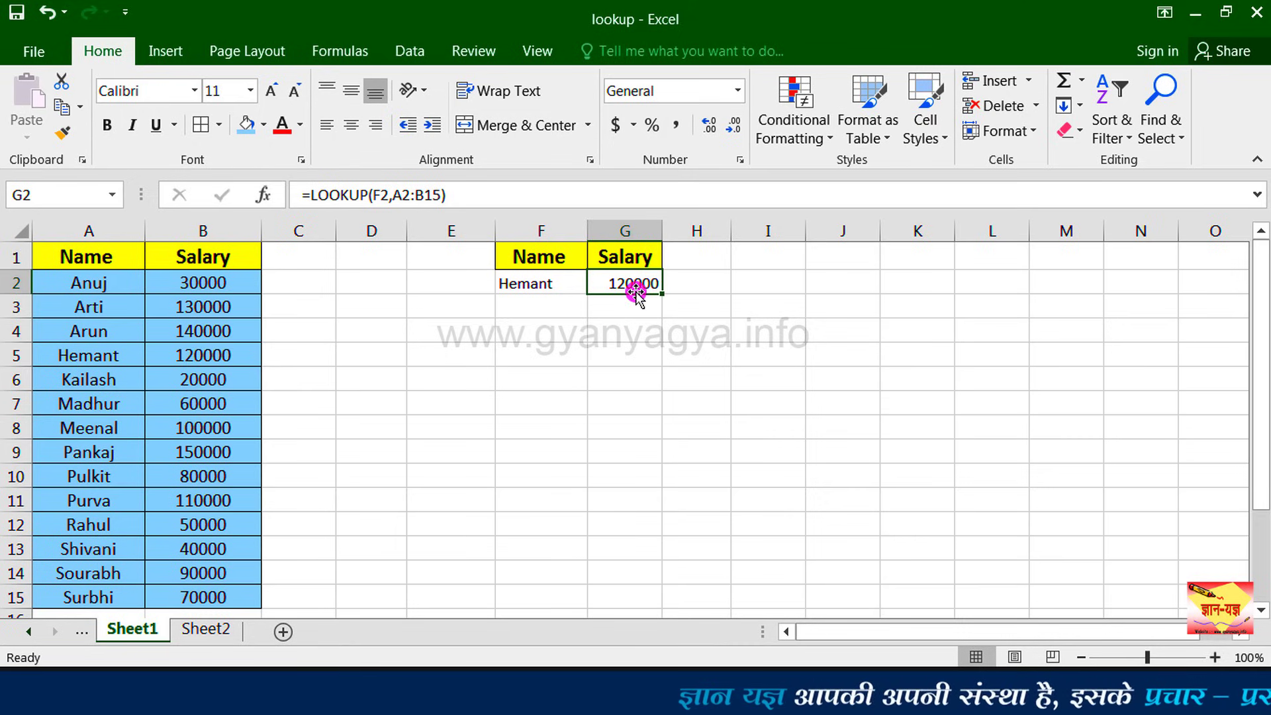
Replace the name in F2 with the one from A11 and compare the looked-up salary in G2 with B11.
click(556, 289)
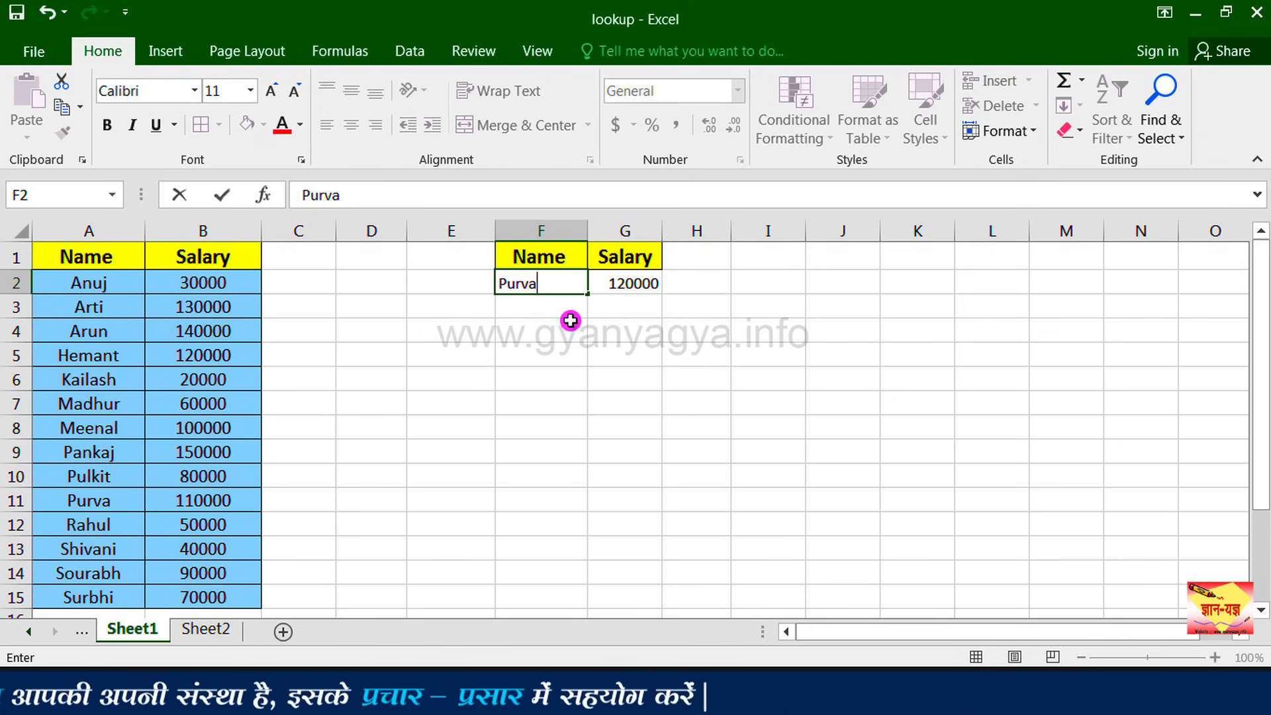
key(Return)
click(645, 284)
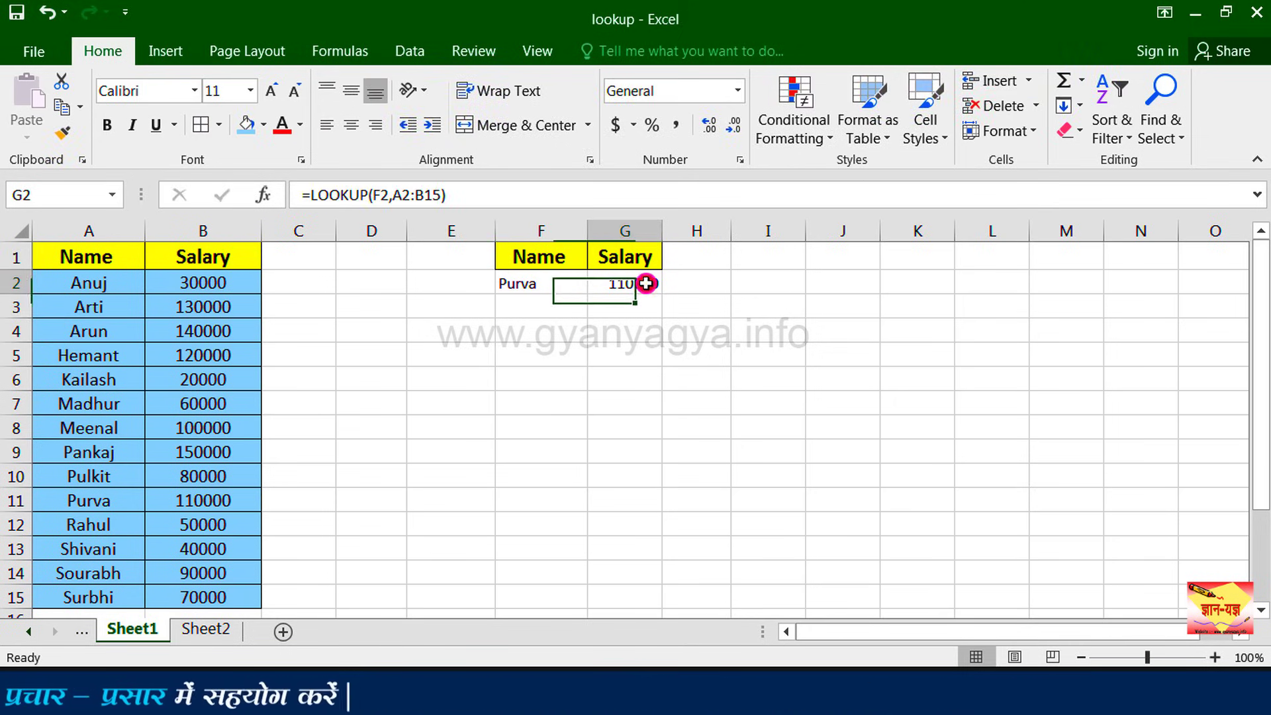
click(236, 507)
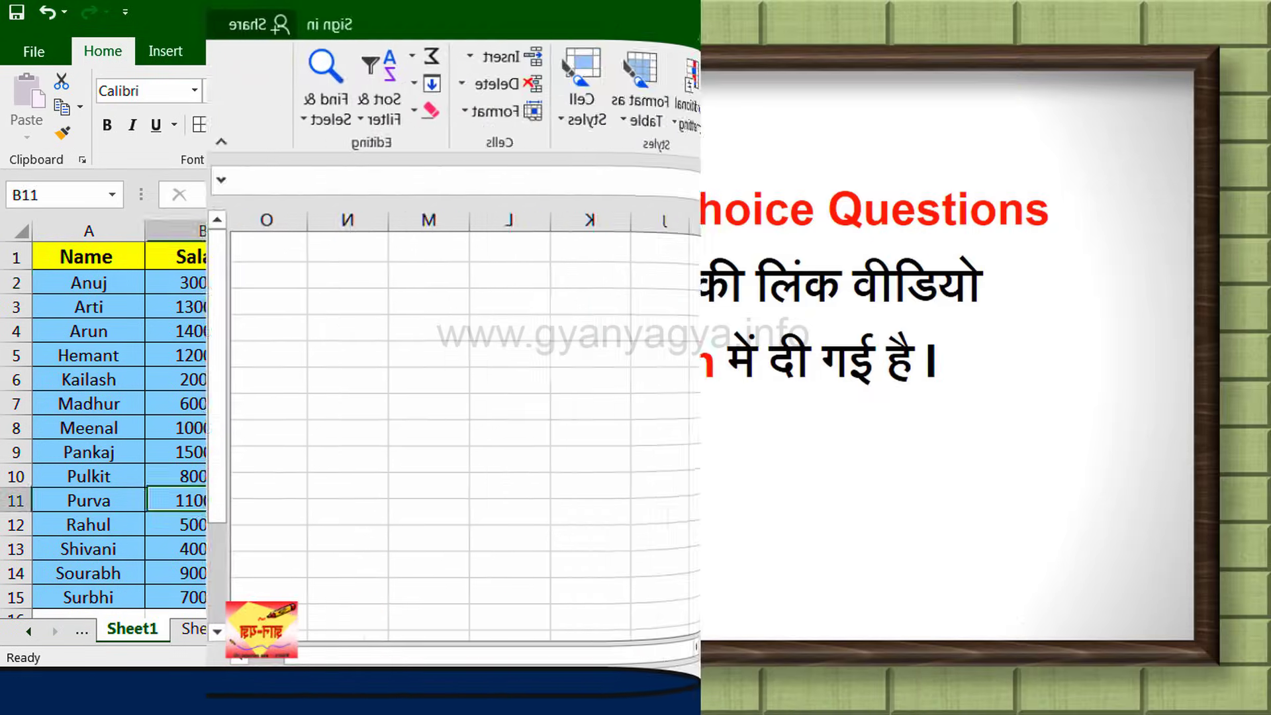